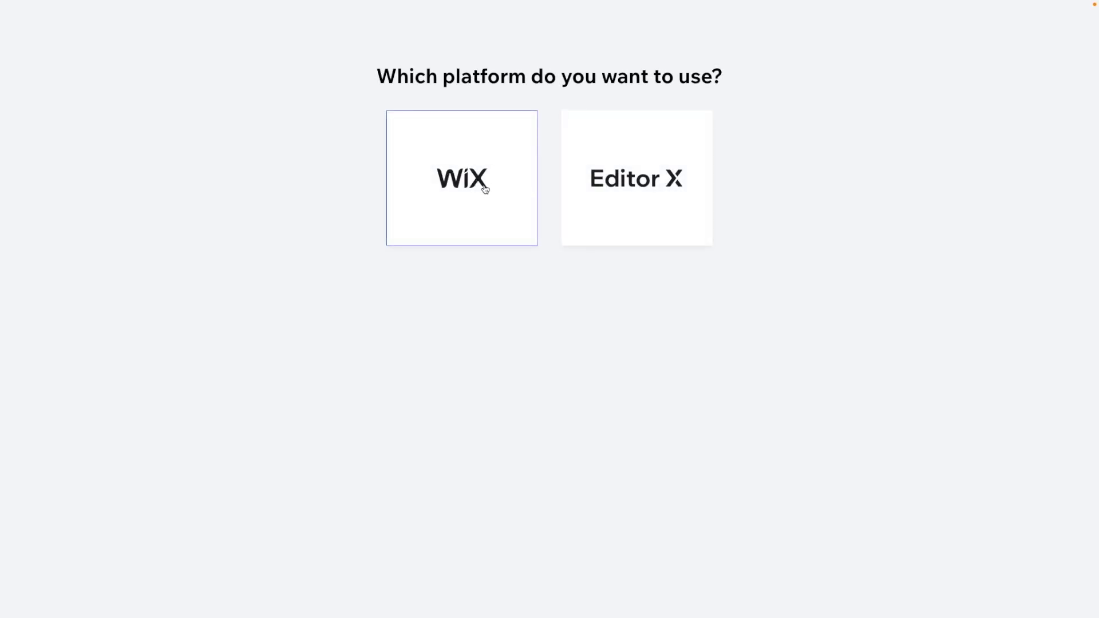
- Start a new classic Wix website and choose Technology Company as the site type
click(464, 179)
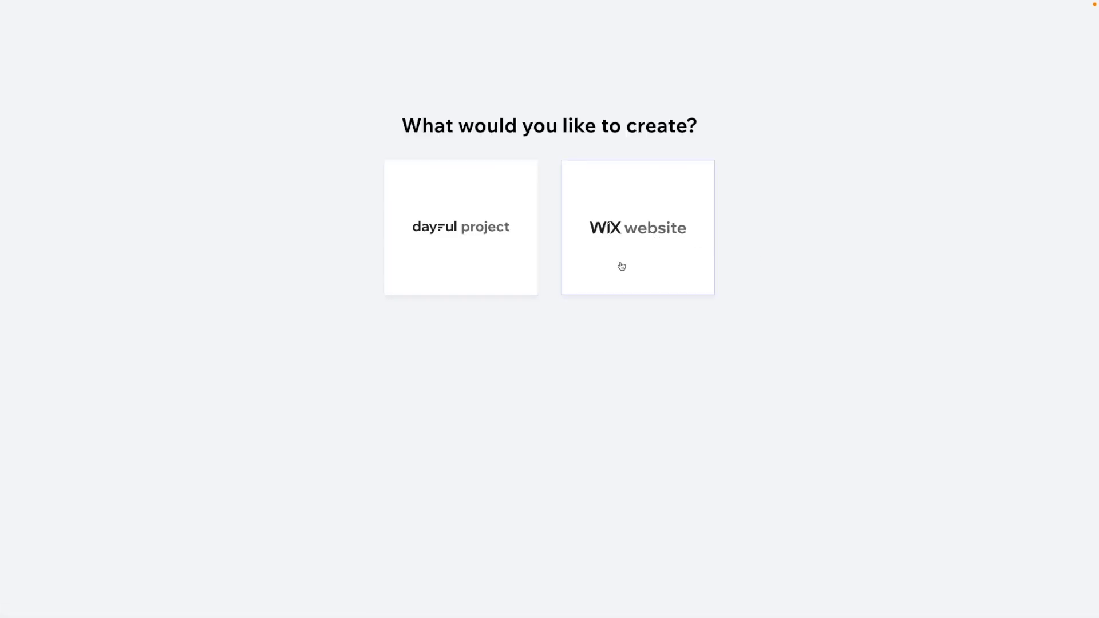
click(657, 228)
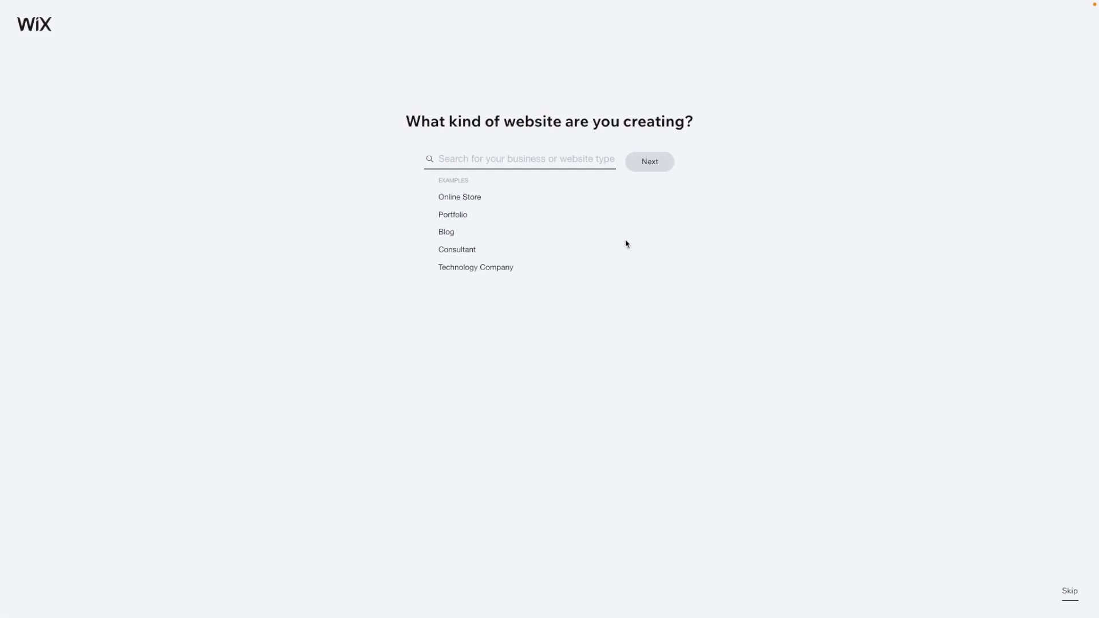
click(474, 267)
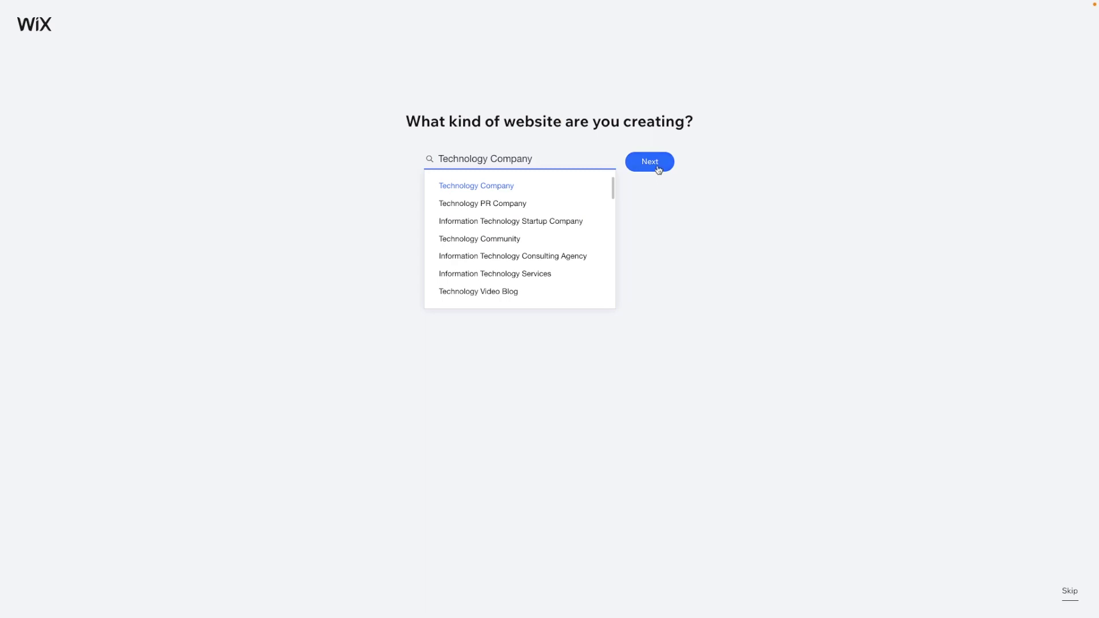
click(650, 162)
- Enter TechPro Solutions, copied from ChatGPT, as the business name and continue
key(alt+Tab)
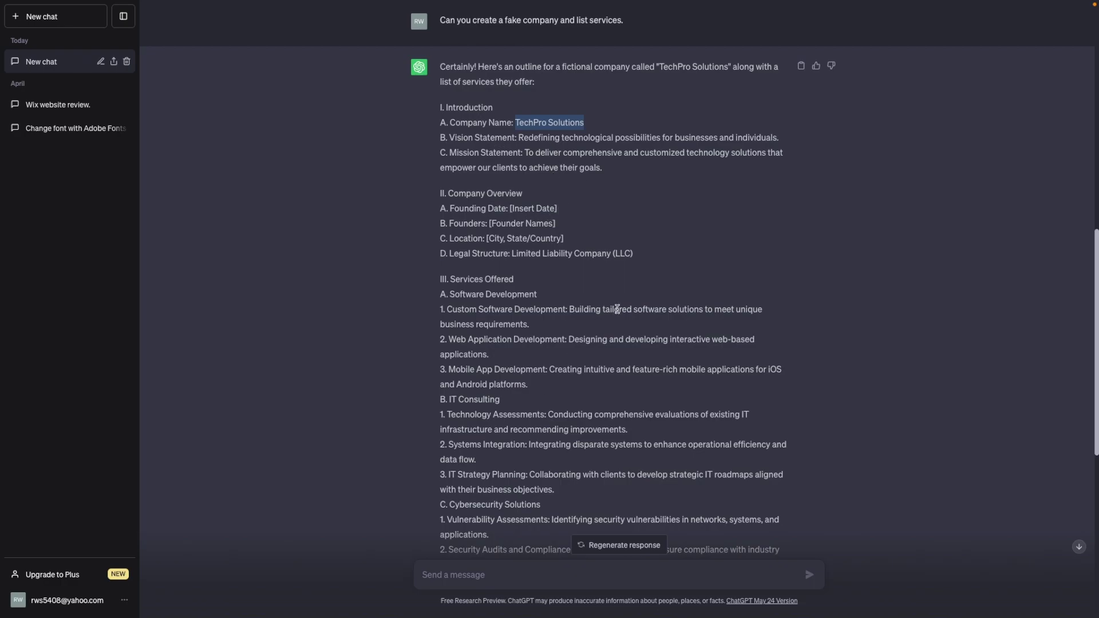
key(alt+Tab)
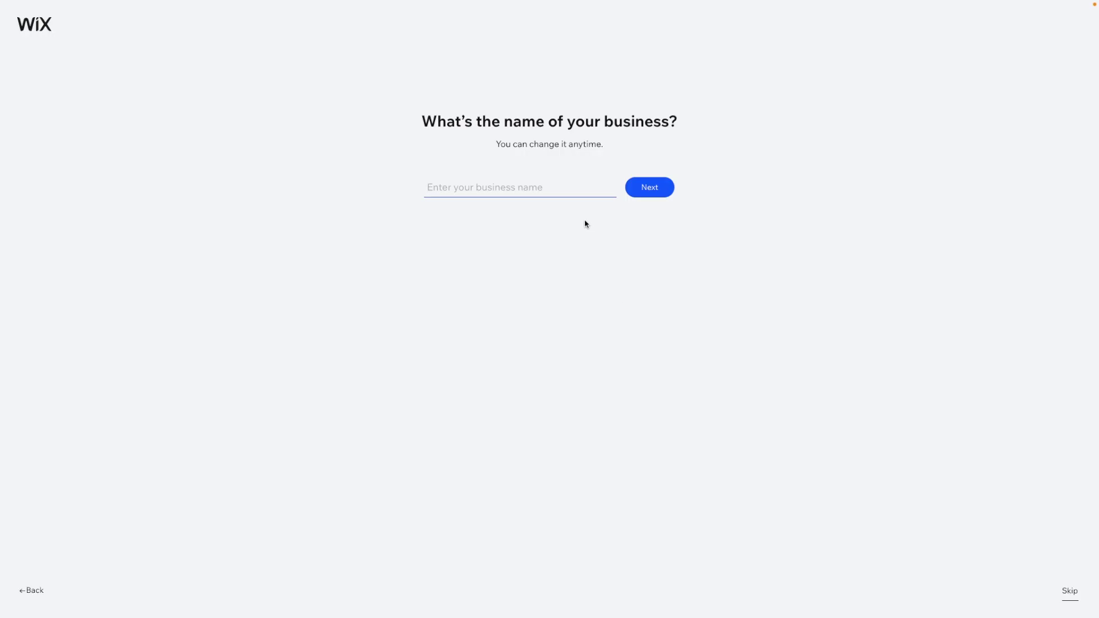
text(TechPro Solutions)
click(656, 190)
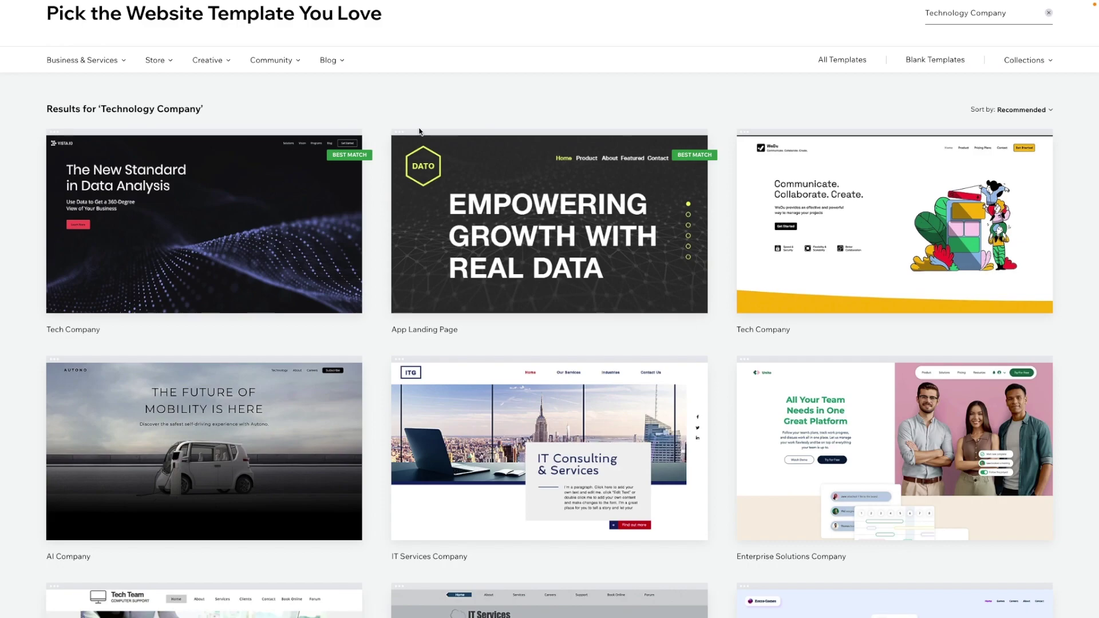
- Choose the App Landing Page template from the Technology Company gallery to edit
mouse_move(354, 250)
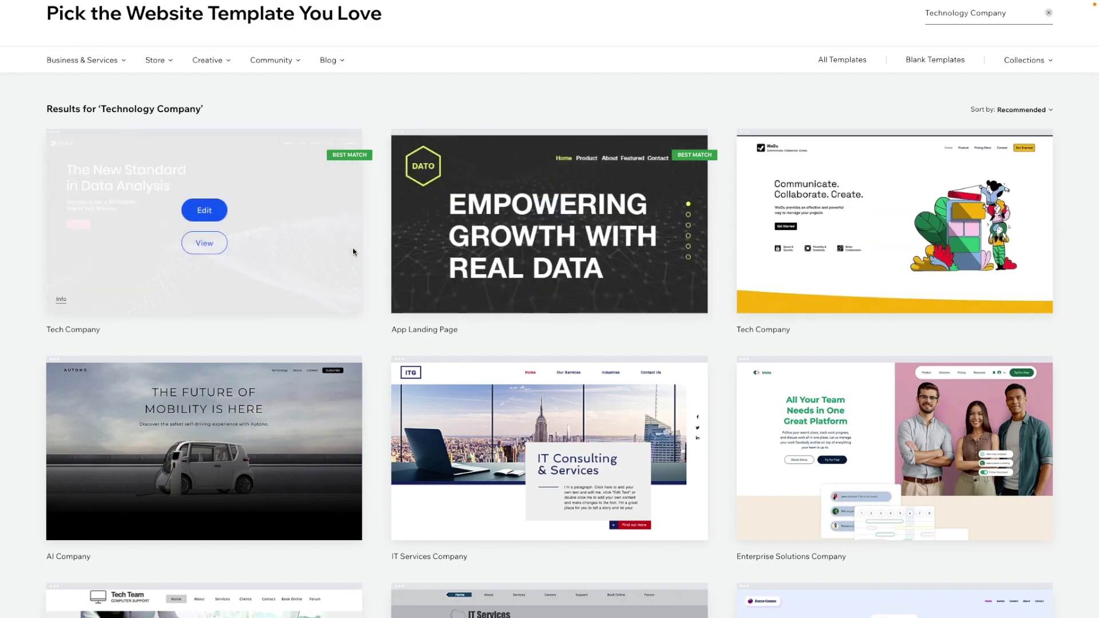
mouse_move(635, 405)
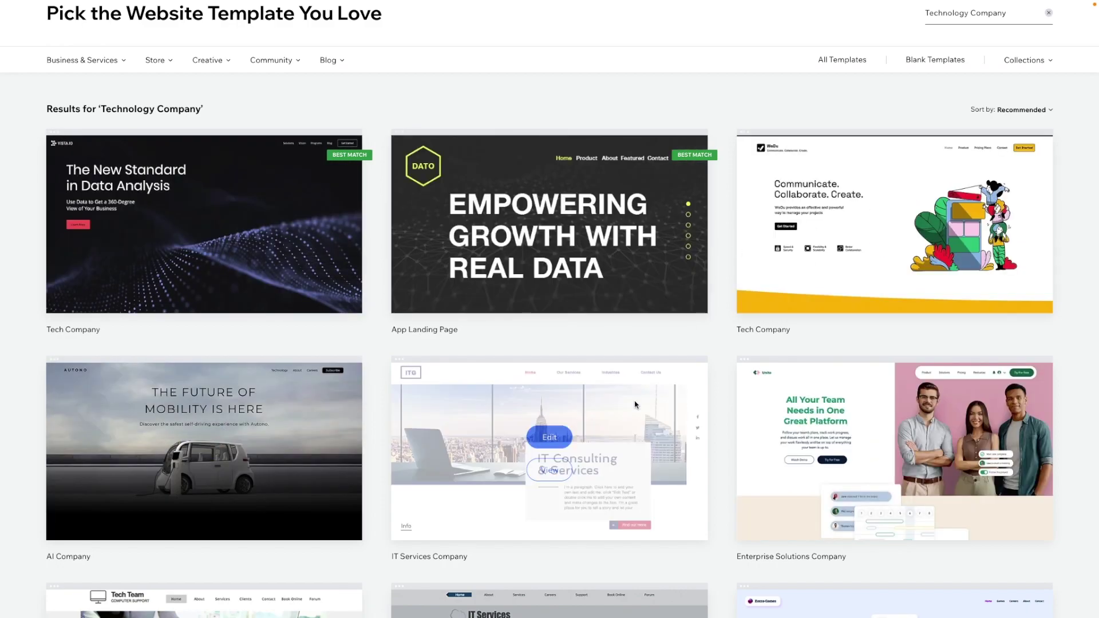
mouse_move(545, 211)
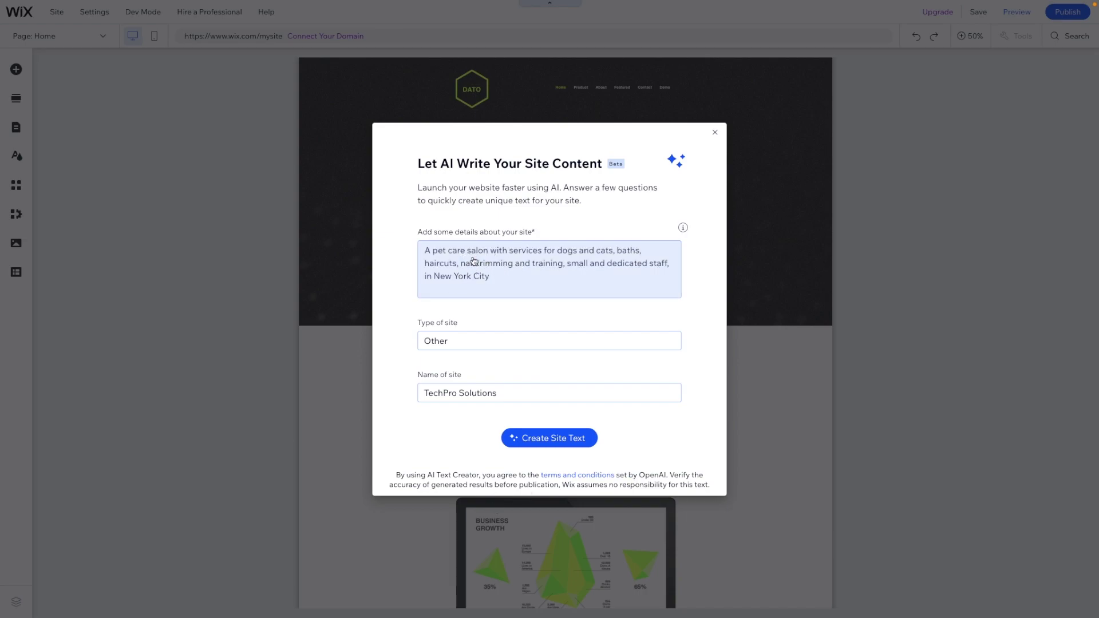
- Paste the TechPro mission statement from ChatGPT into the site-details box
key(alt+Tab)
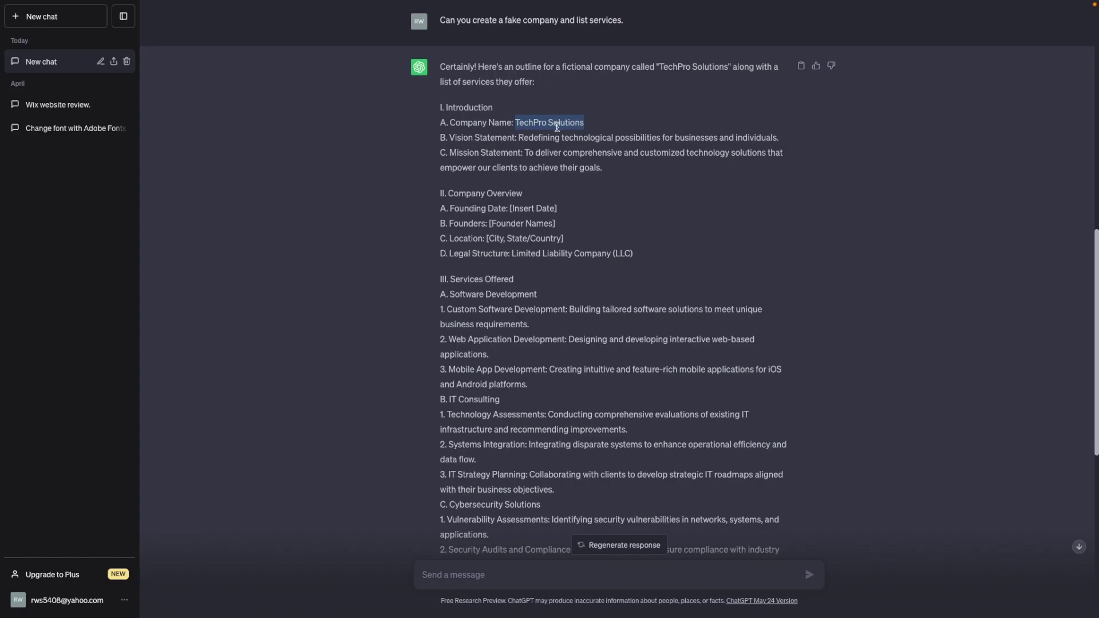
drag(535, 153, 600, 165)
key(alt+Tab)
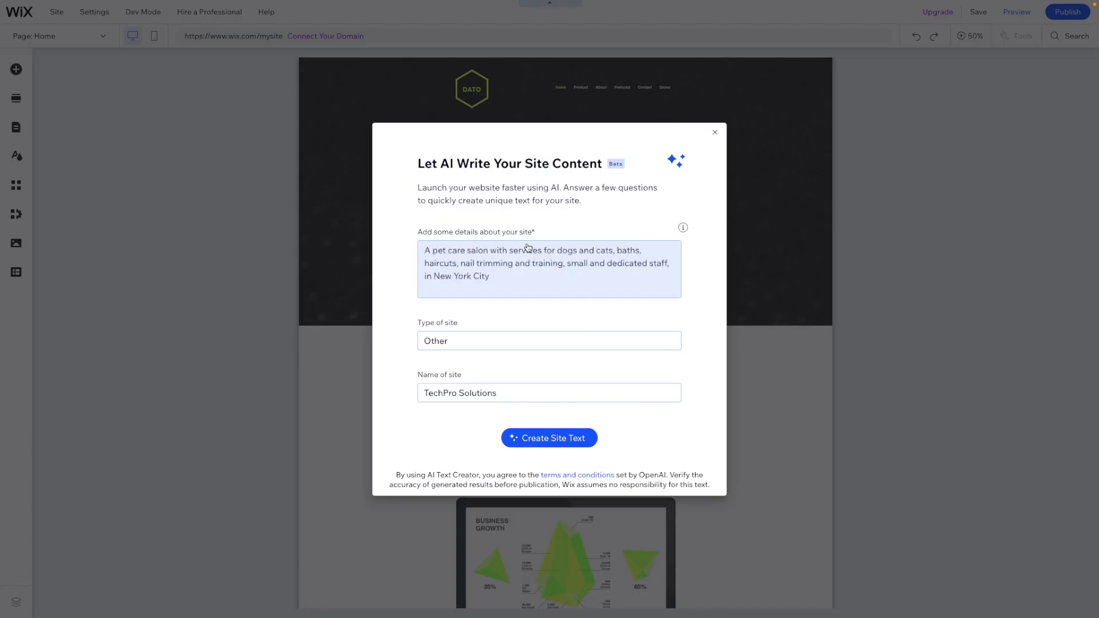
click(526, 248)
key(ctrl+v)
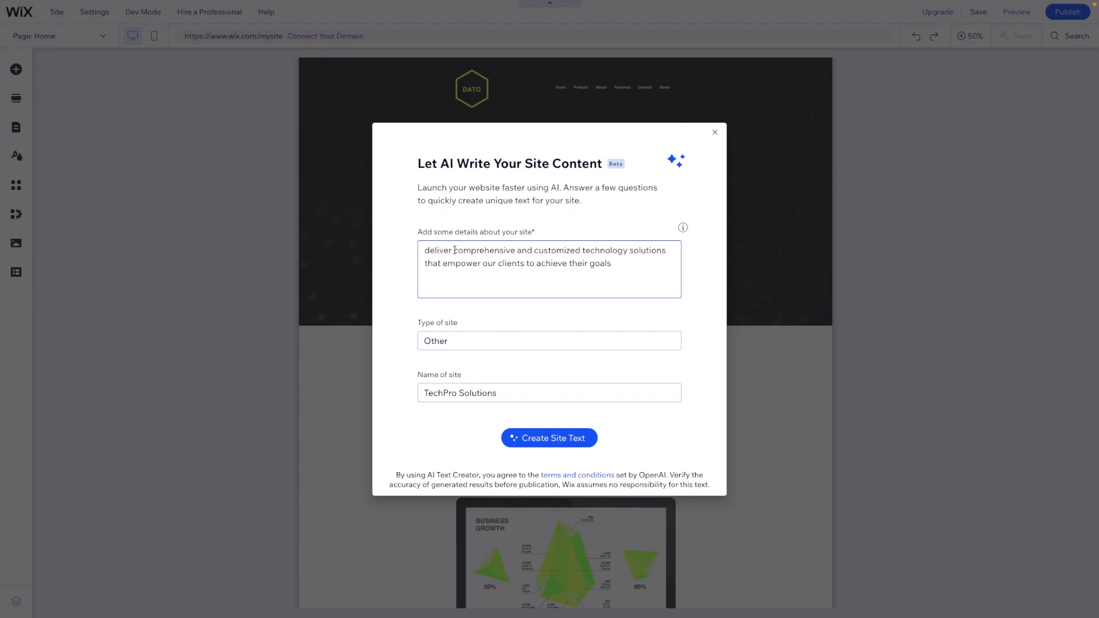
- Set the site type to IT Services, keep the TechPro Solutions name, and generate the text
click(461, 342)
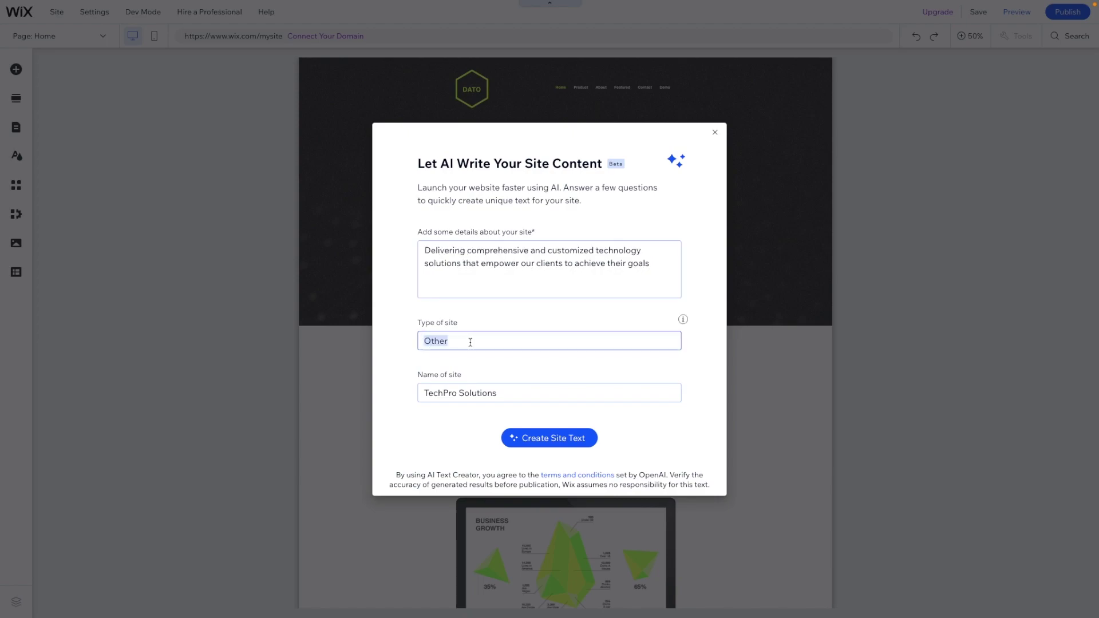
text(IT)
click(482, 368)
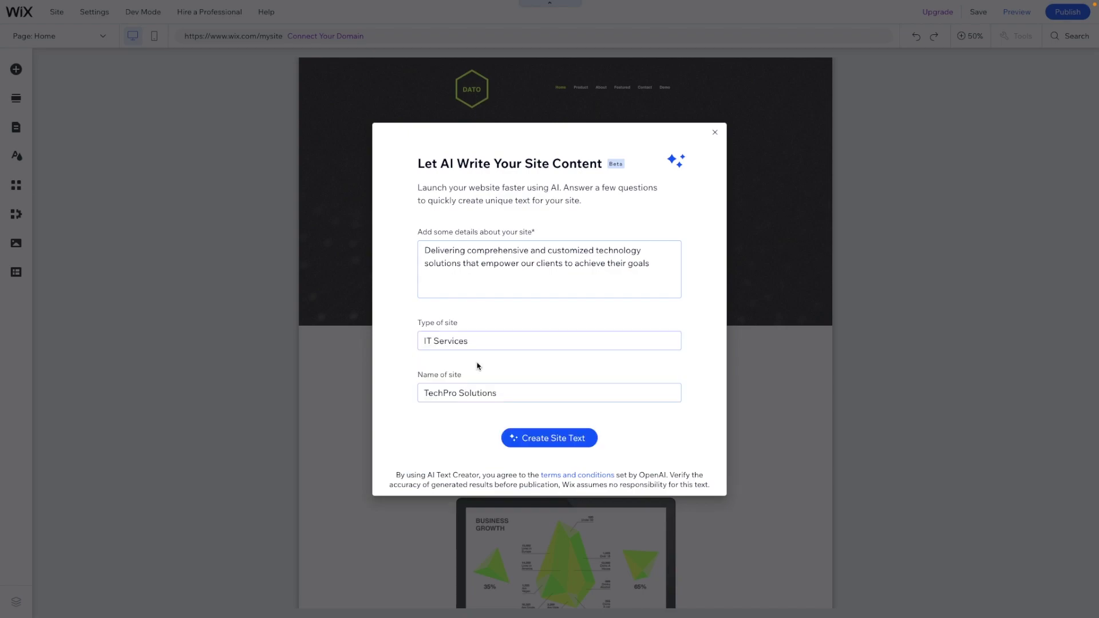
click(517, 395)
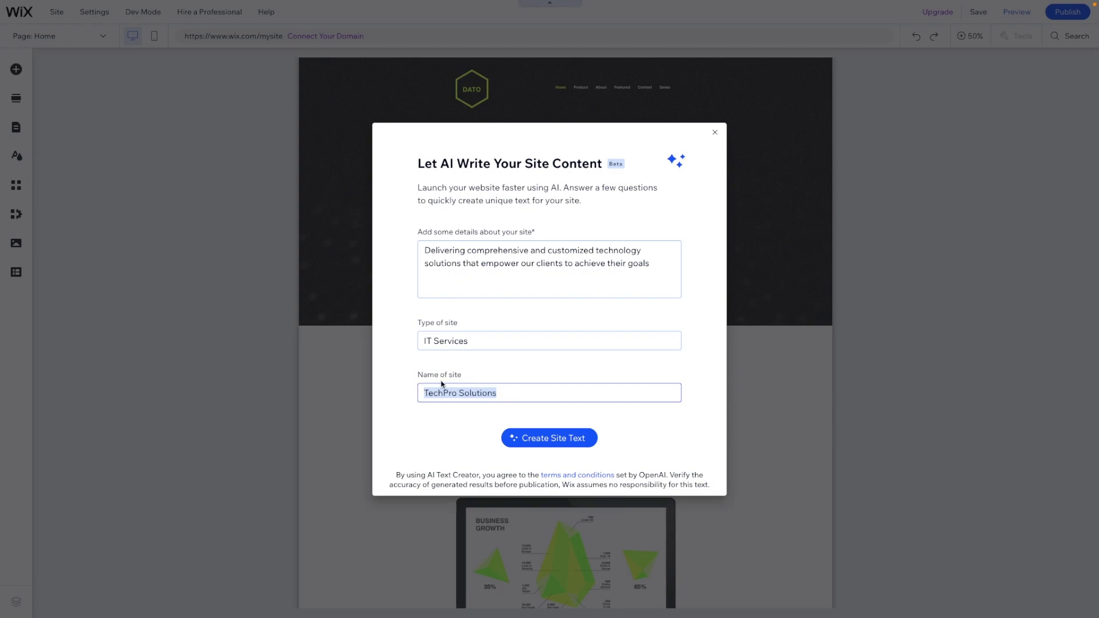
click(580, 419)
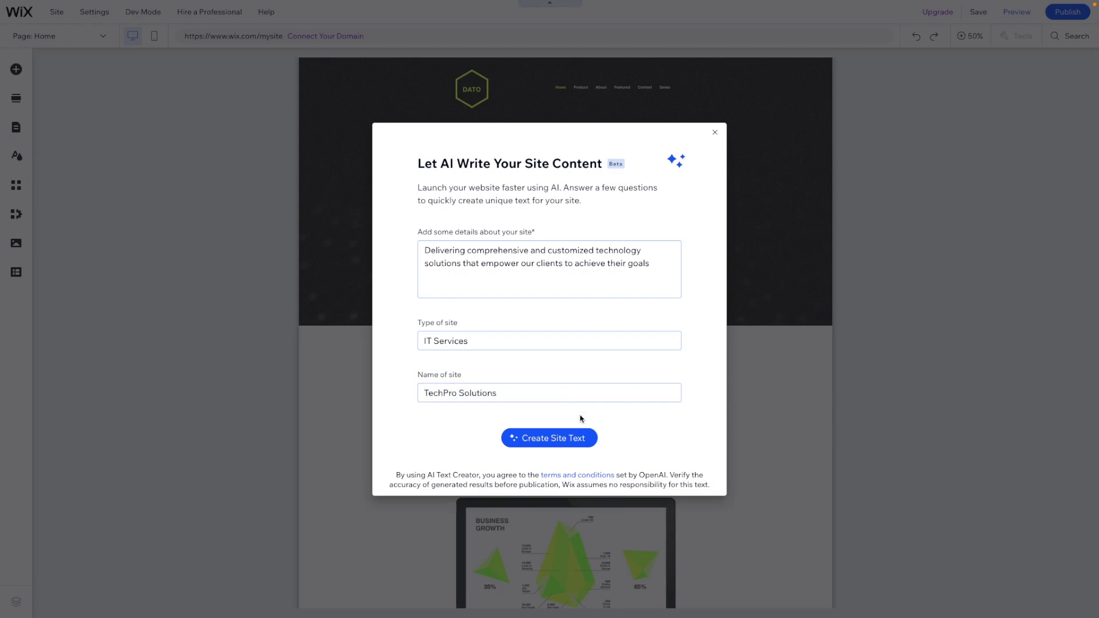
click(558, 438)
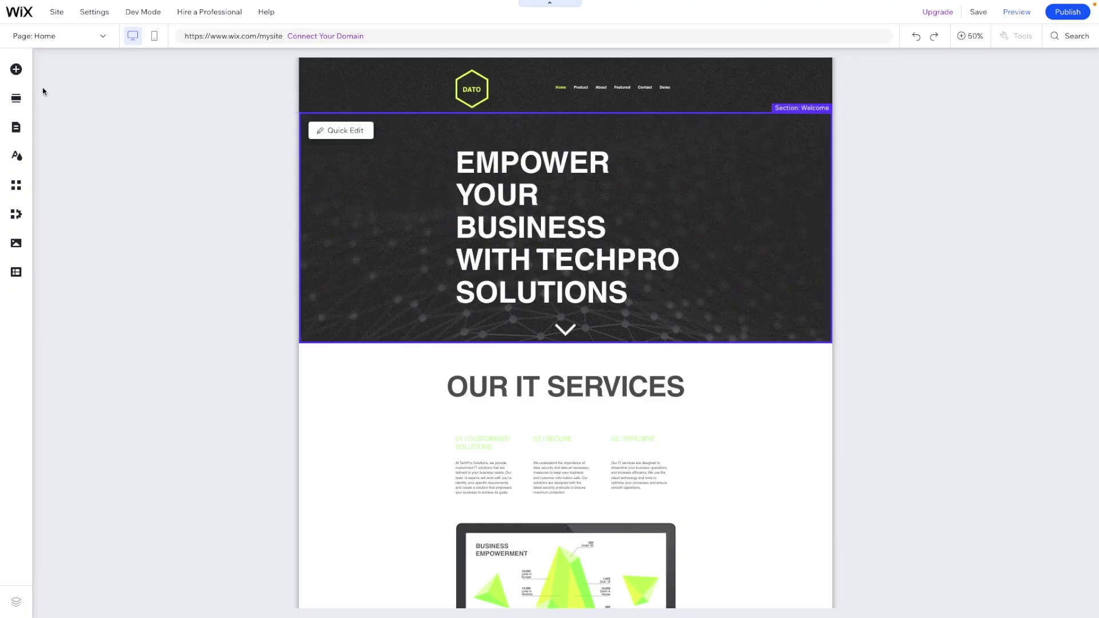
- Zoom the page to 100% and review the Welcome hero and Our IT Services sections
click(970, 36)
scroll(928, 289, down, 3)
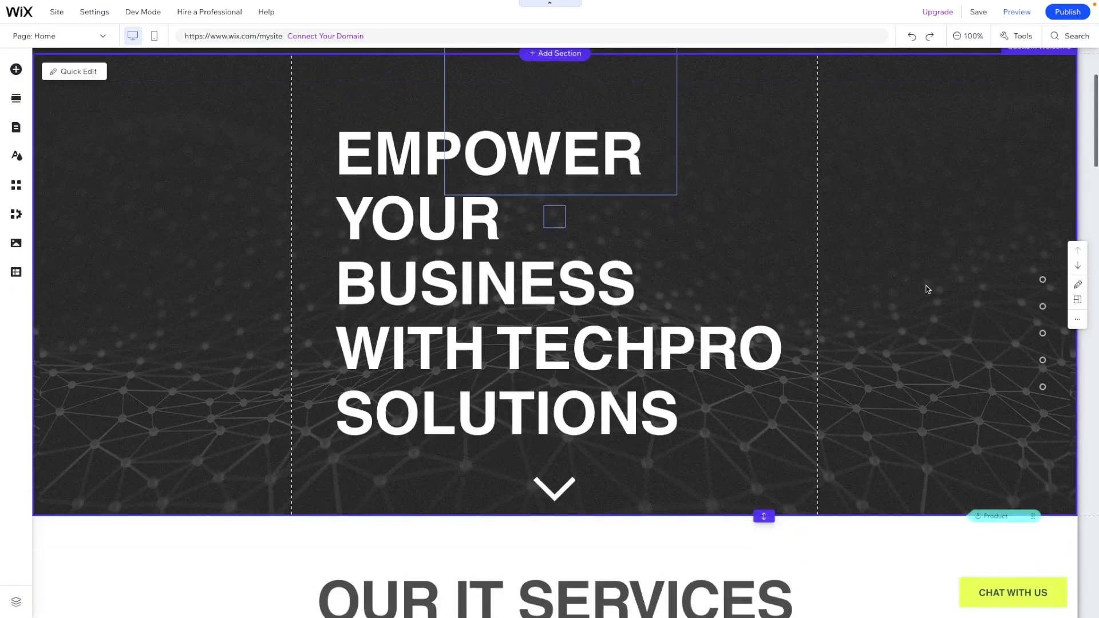
scroll(928, 290, up, 2)
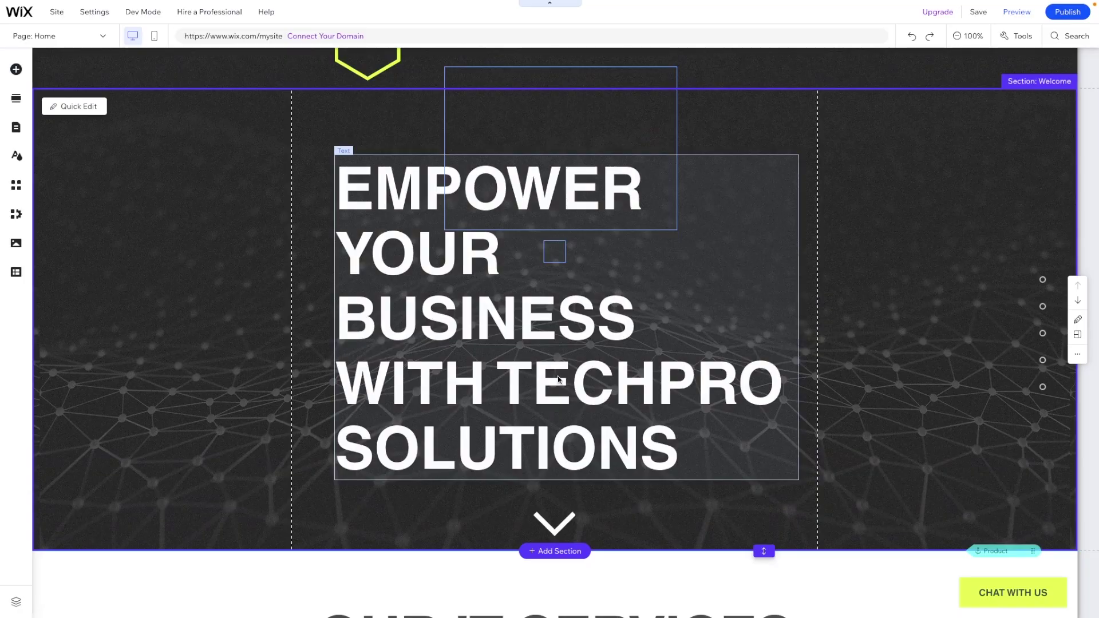
scroll(488, 456, down, 6)
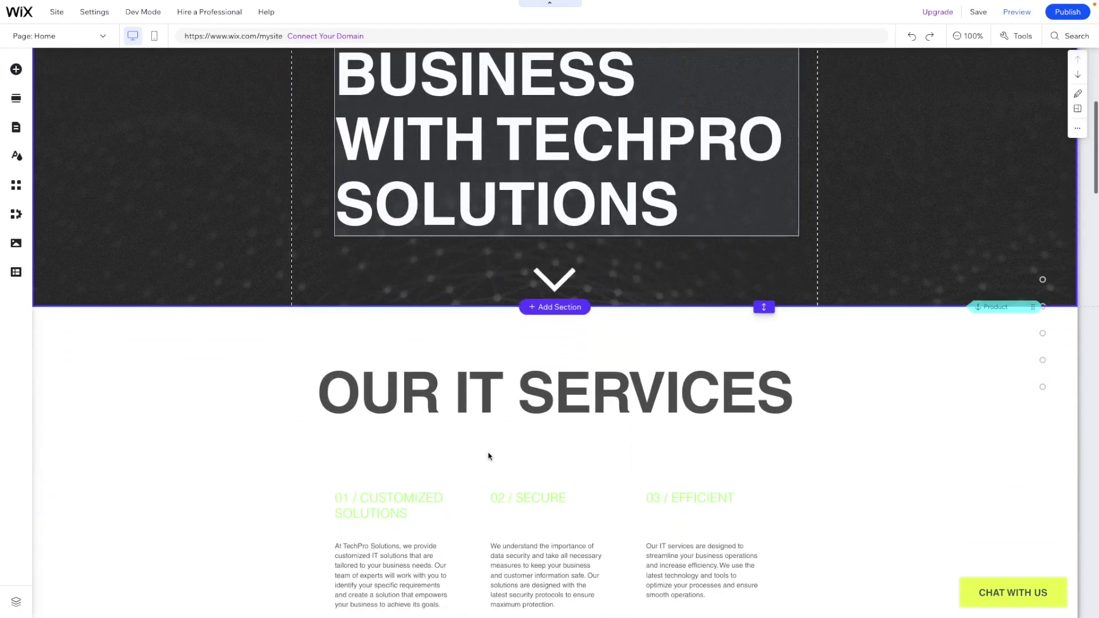
scroll(488, 455, up, 4)
scroll(599, 332, down, 5)
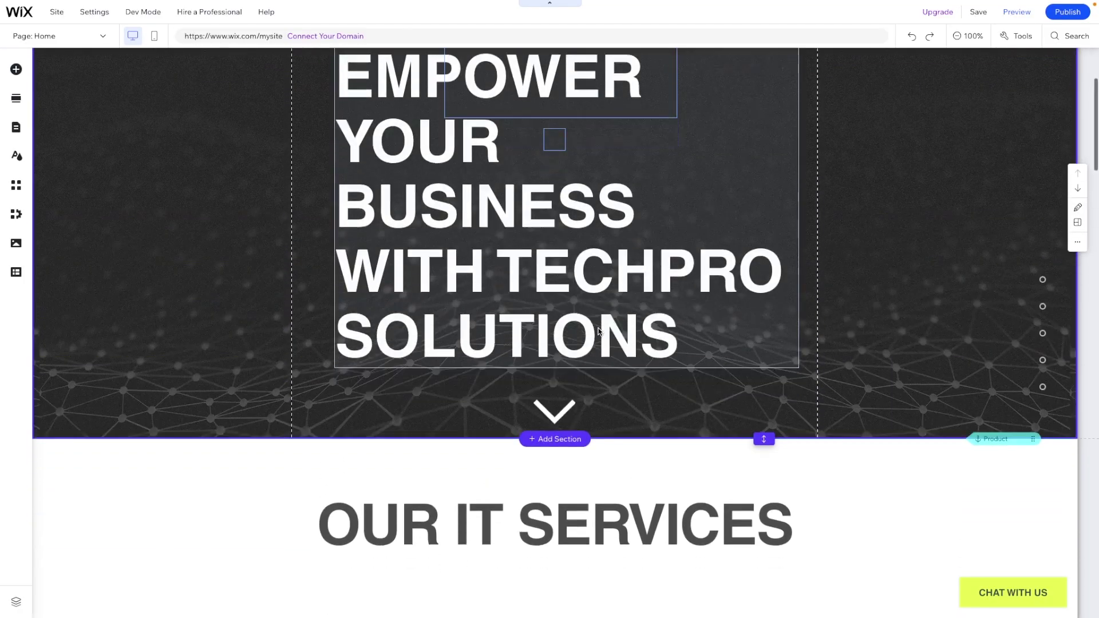
scroll(422, 211, down, 1)
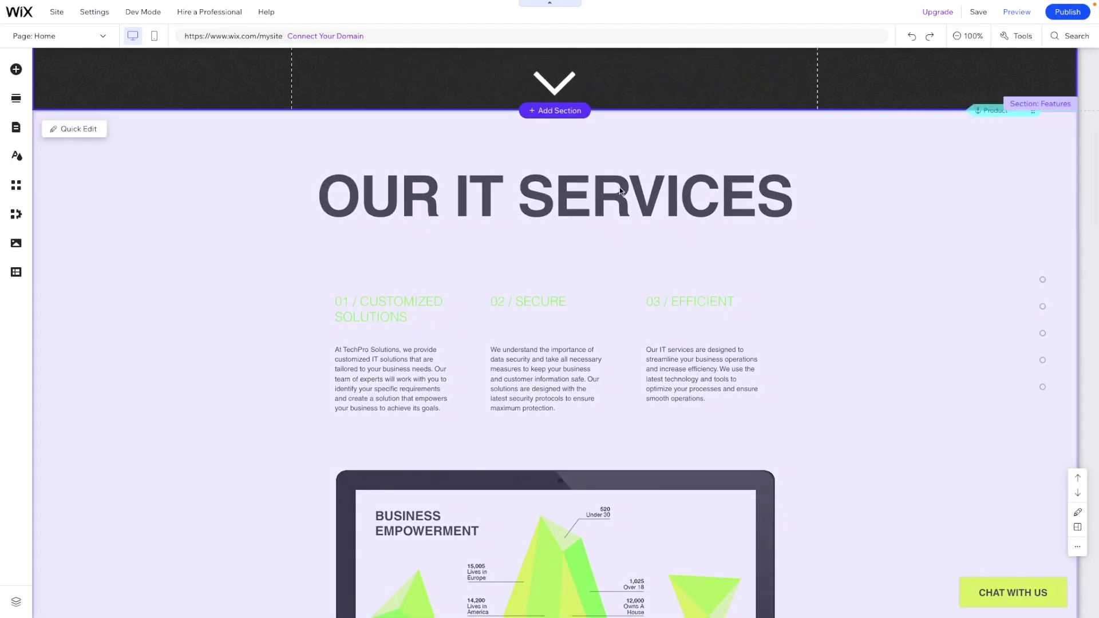
scroll(573, 269, down, 3)
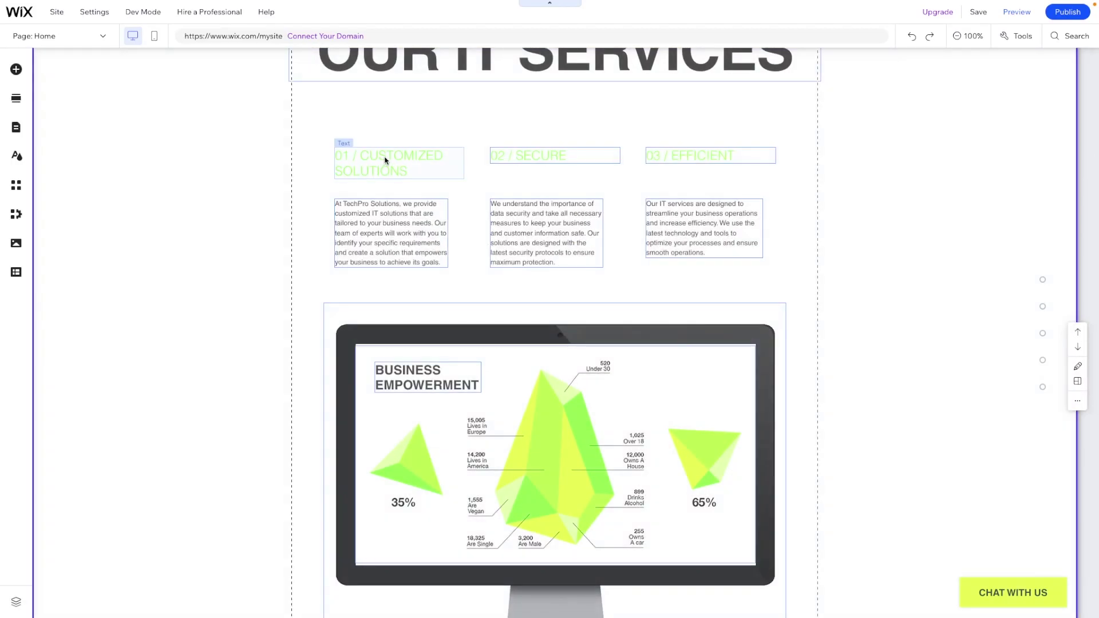
- Change the 01 / CUSTOMIZED SOLUTIONS heading text colour to dark grey #2F2E2E
click(395, 162)
double_click(402, 162)
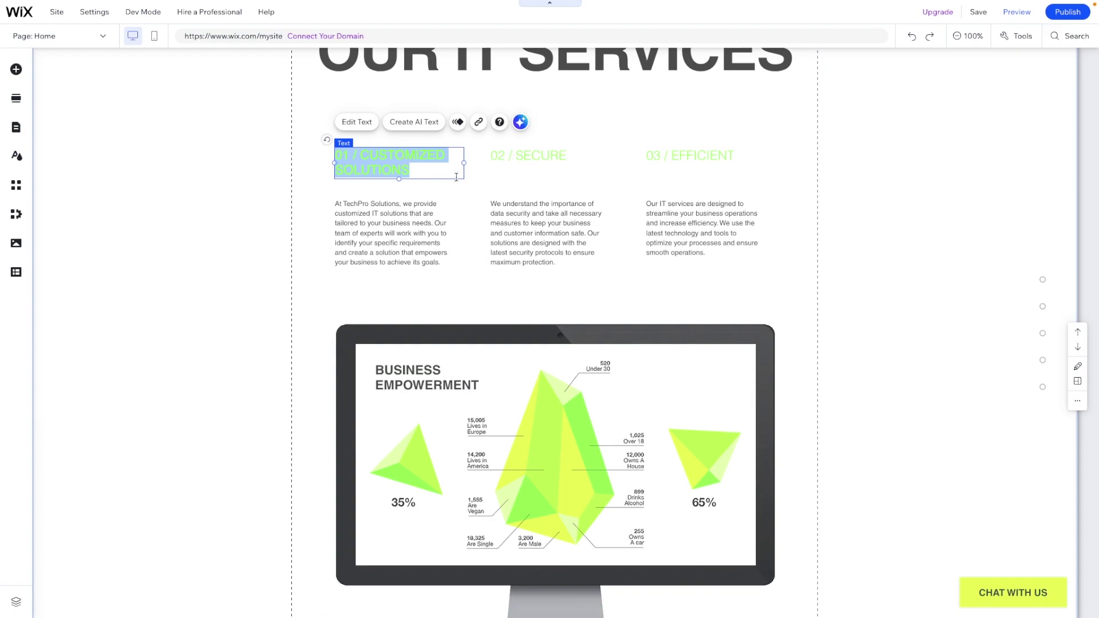
click(357, 125)
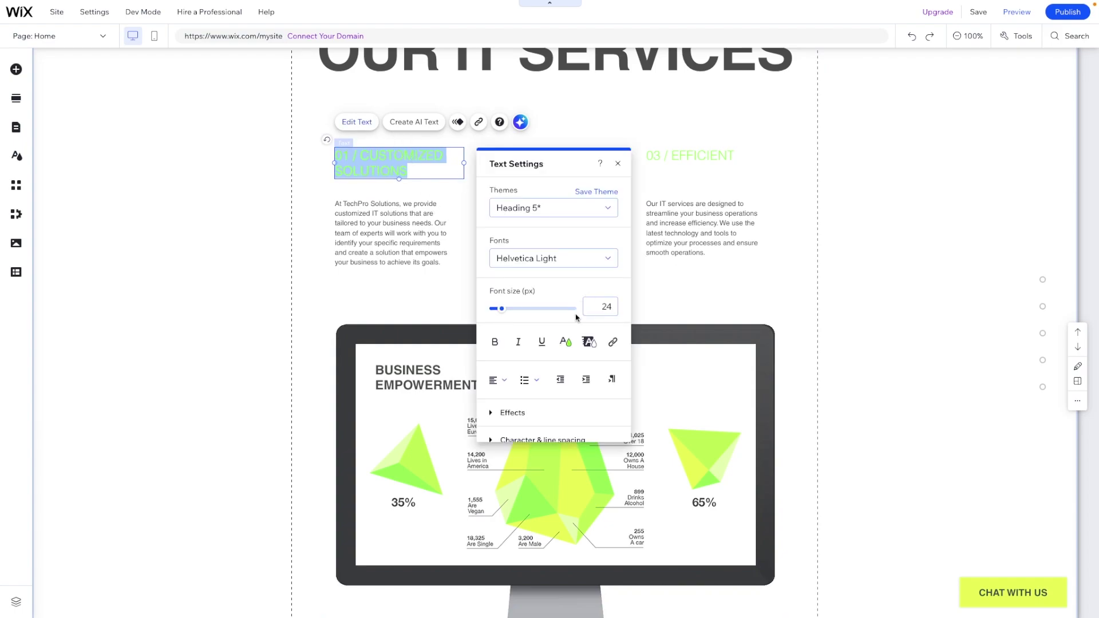
click(567, 343)
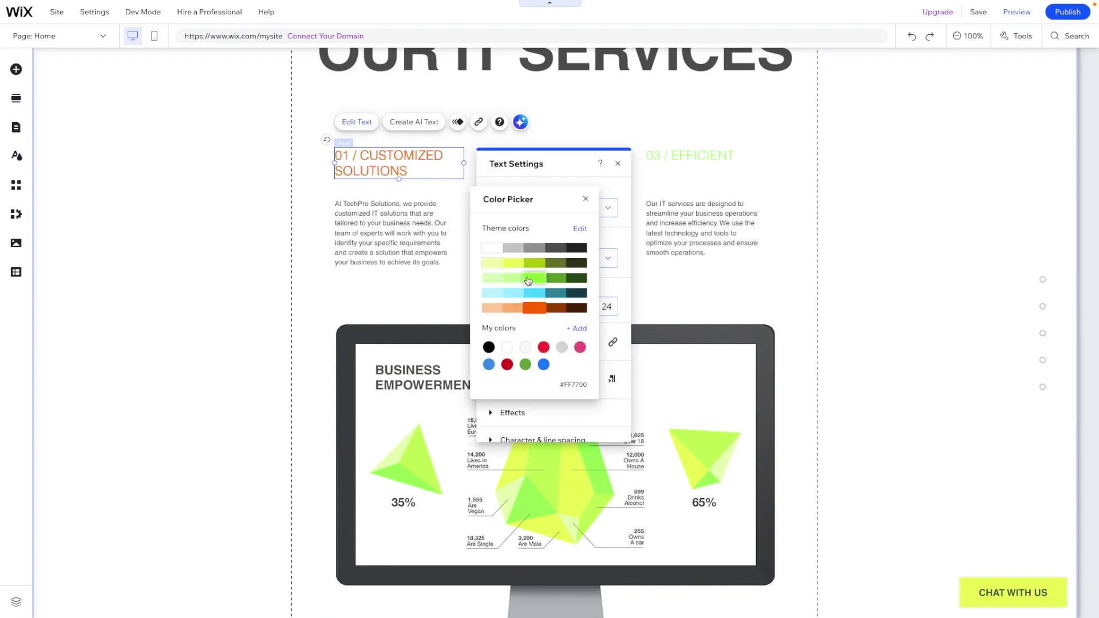
click(575, 248)
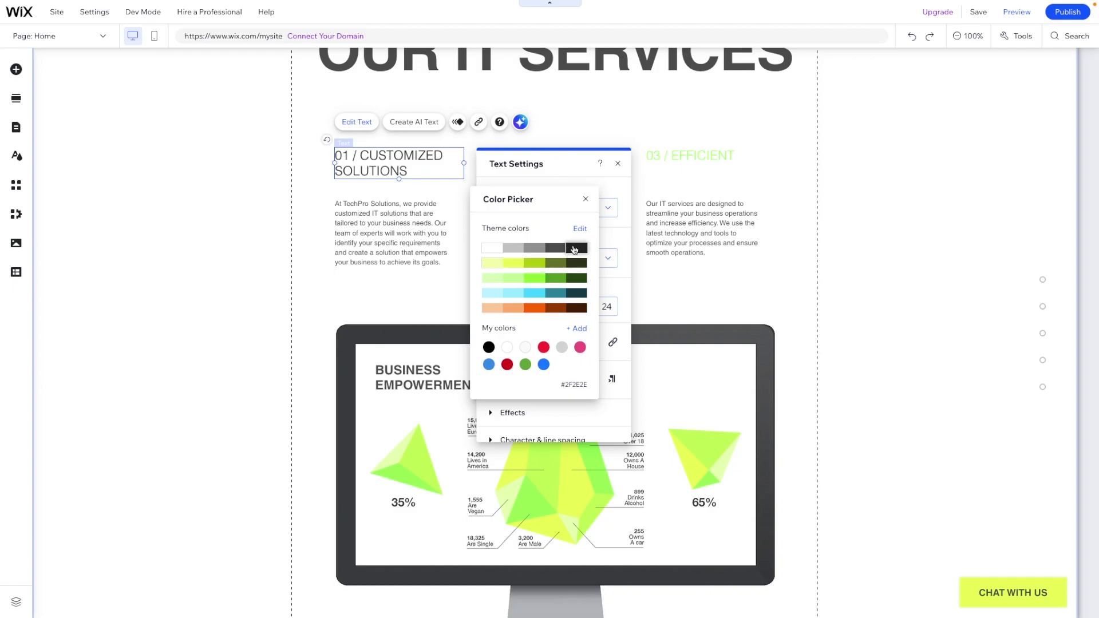
- Close the colour settings, select the 03 / EFFICIENT heading, then deselect it
click(680, 159)
click(680, 158)
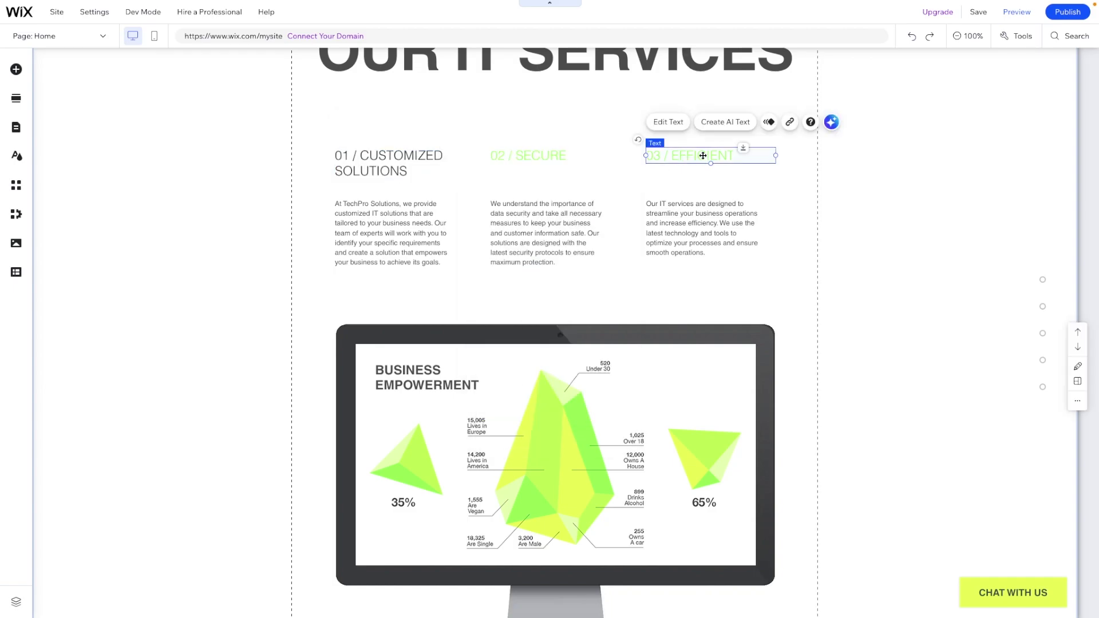
click(624, 183)
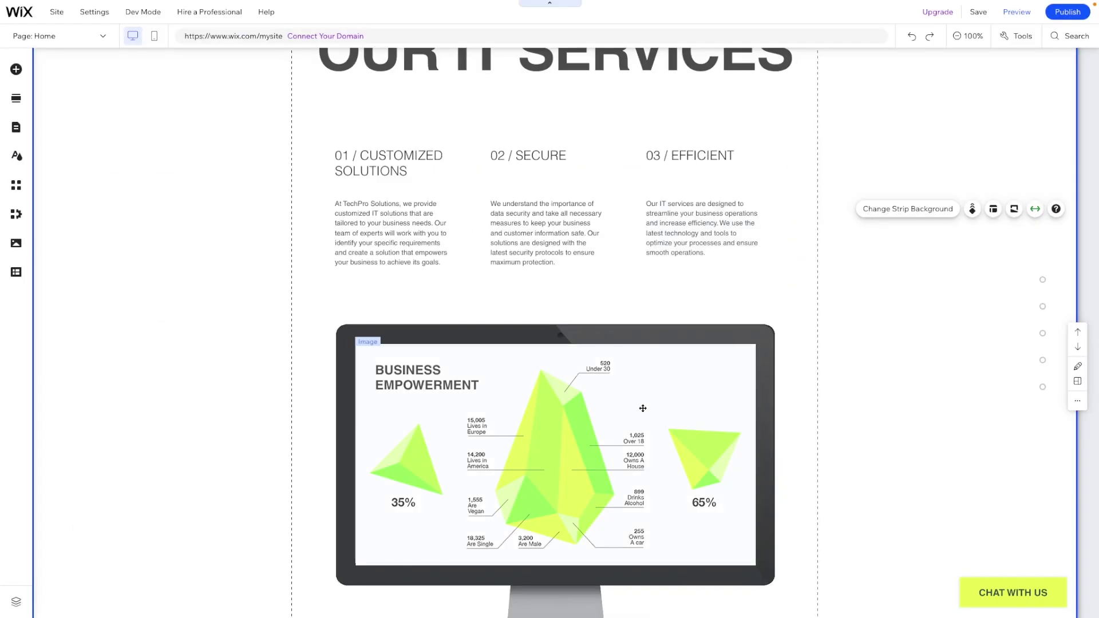
scroll(643, 408, down, 10)
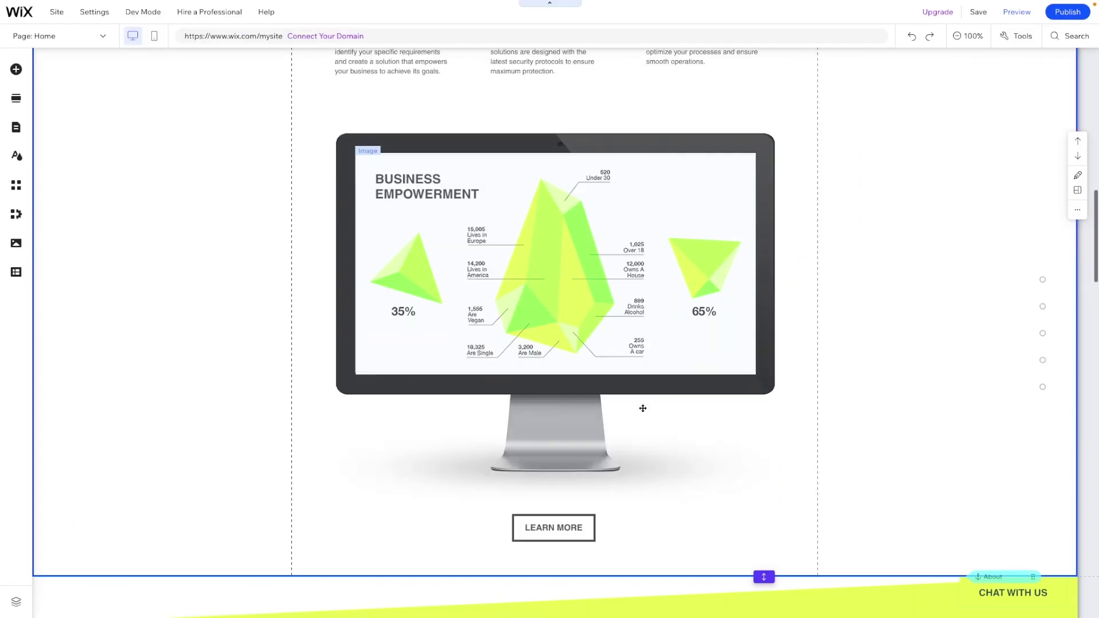
scroll(643, 411, down, 5)
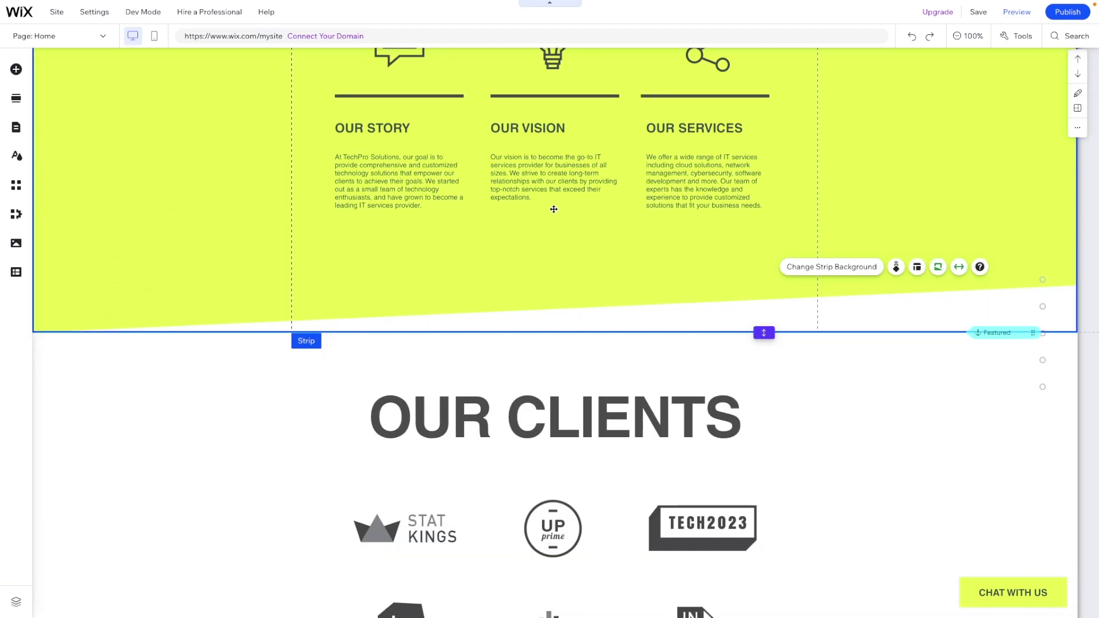
scroll(554, 208, up, 12)
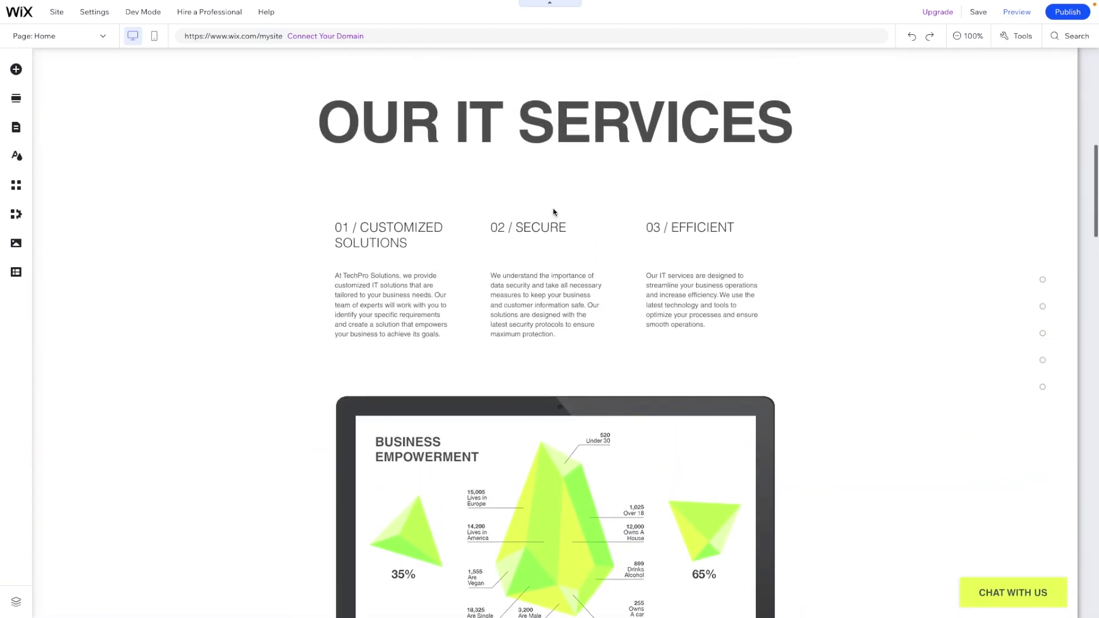
click(435, 302)
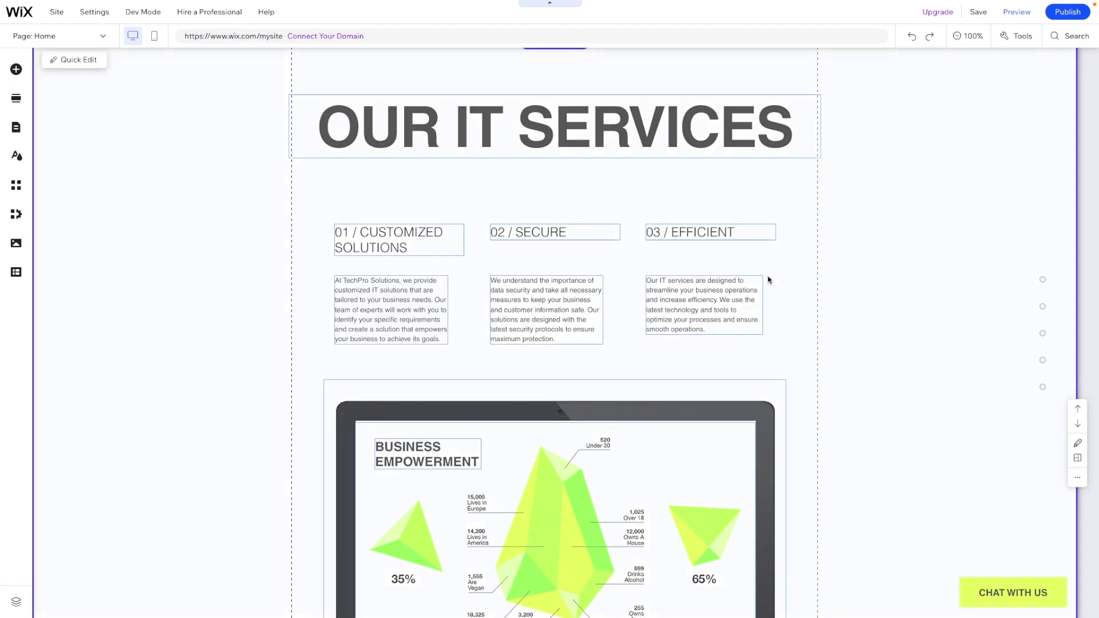
click(376, 228)
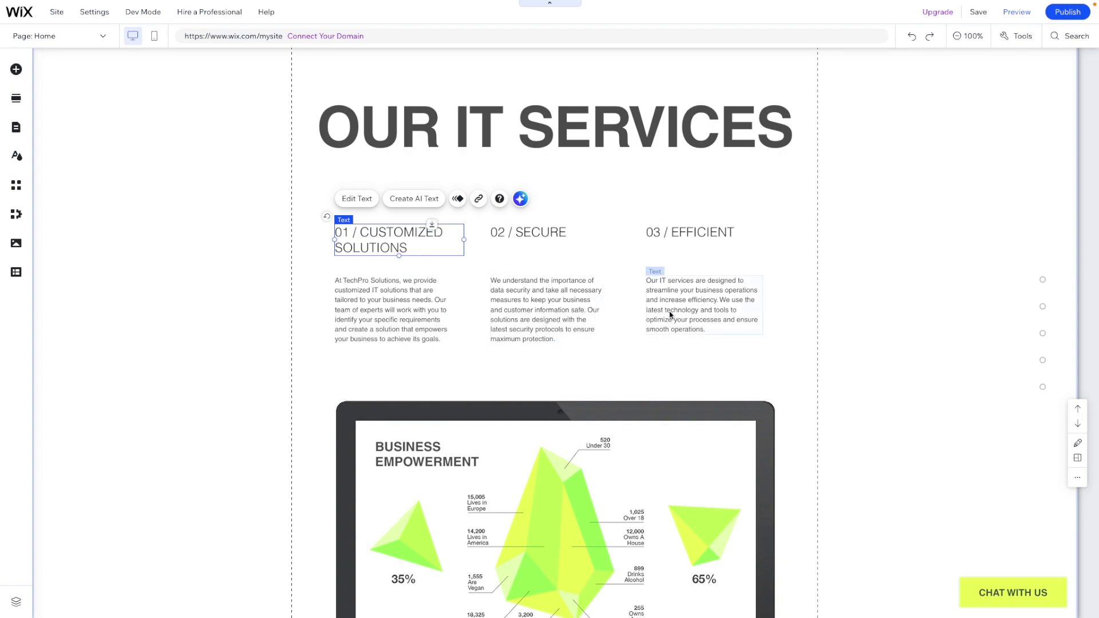
scroll(713, 315, down, 12)
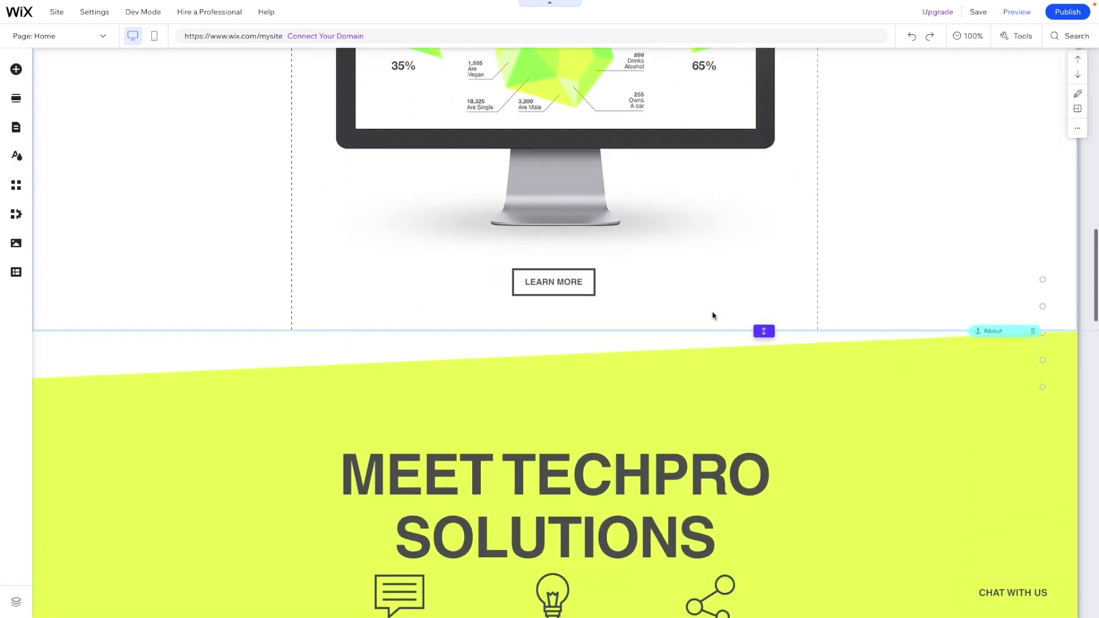
scroll(713, 315, down, 3)
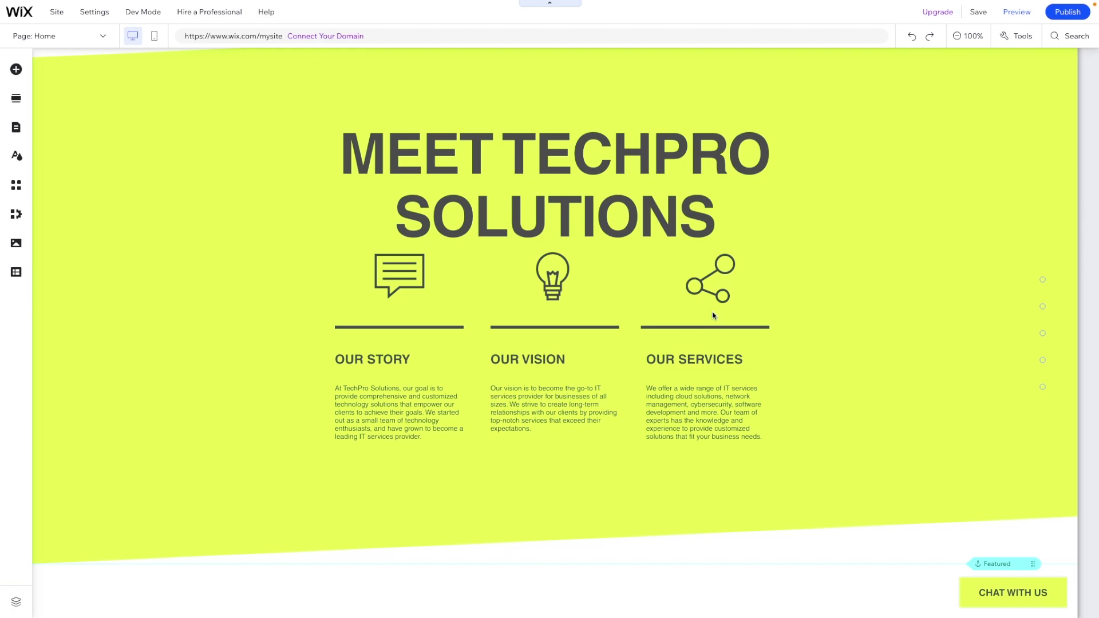
scroll(712, 315, up, 5)
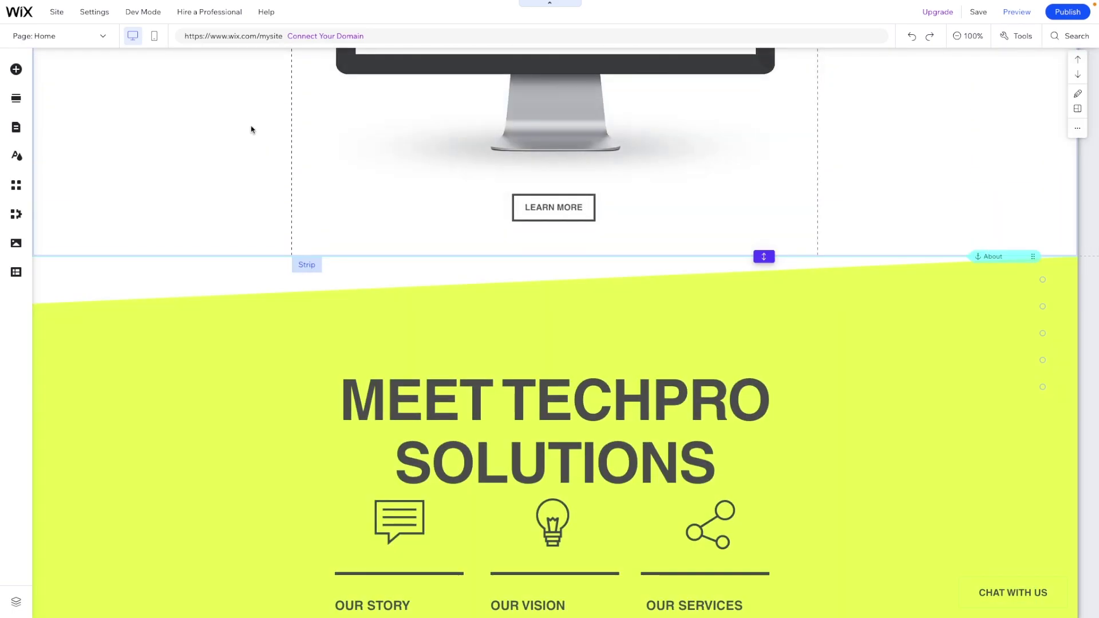
scroll(511, 165, up, 15)
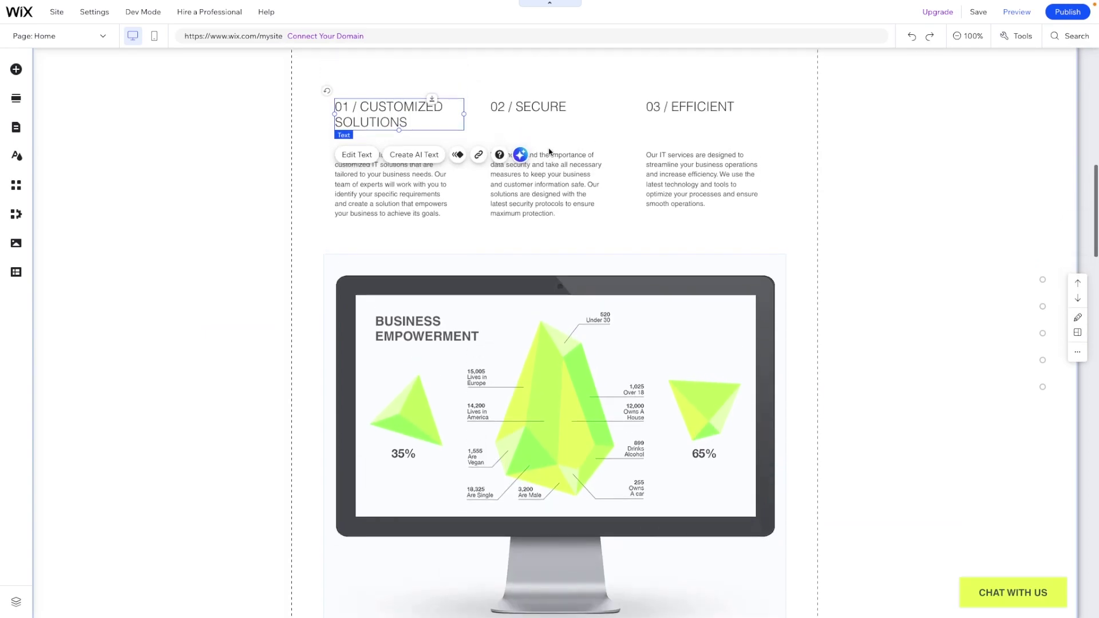
scroll(549, 151, up, 1)
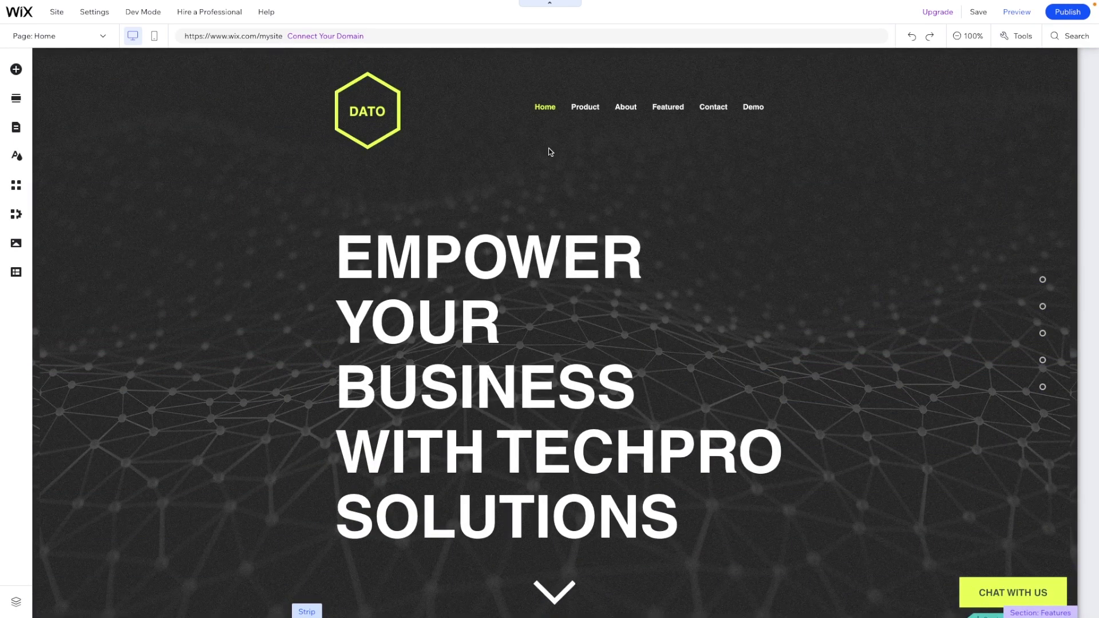
scroll(550, 152, down, 8)
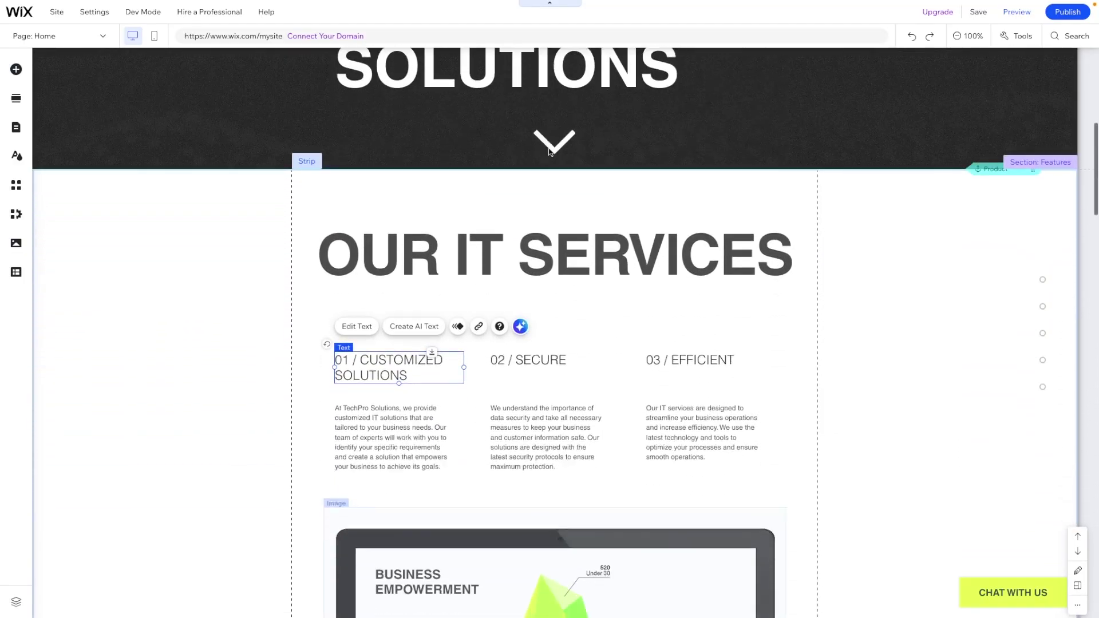
scroll(550, 151, down, 8)
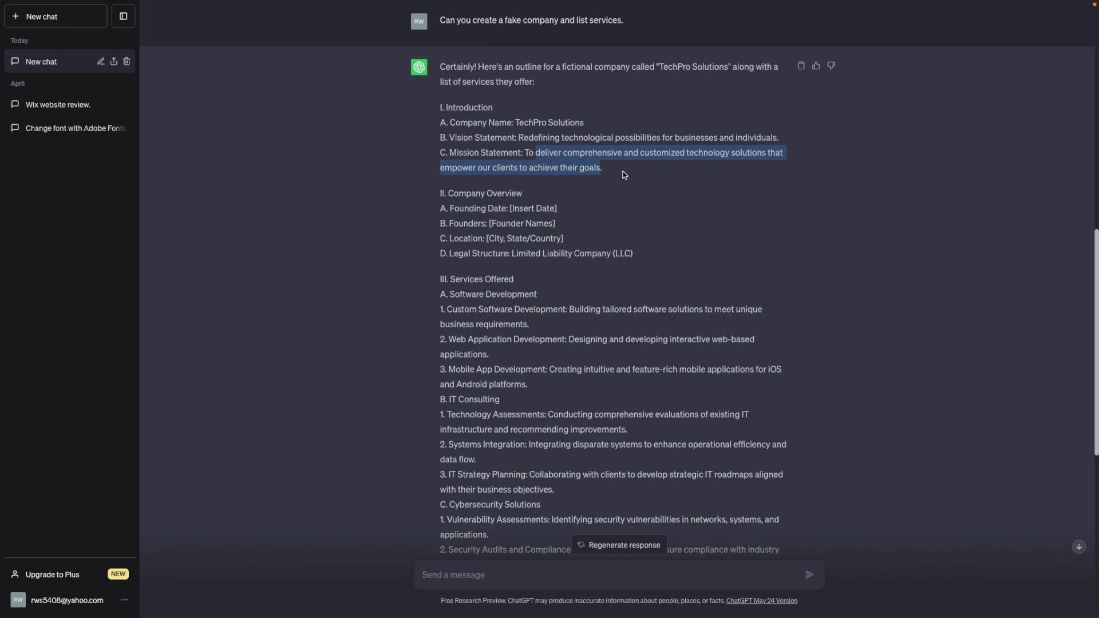
scroll(489, 377, down, 1)
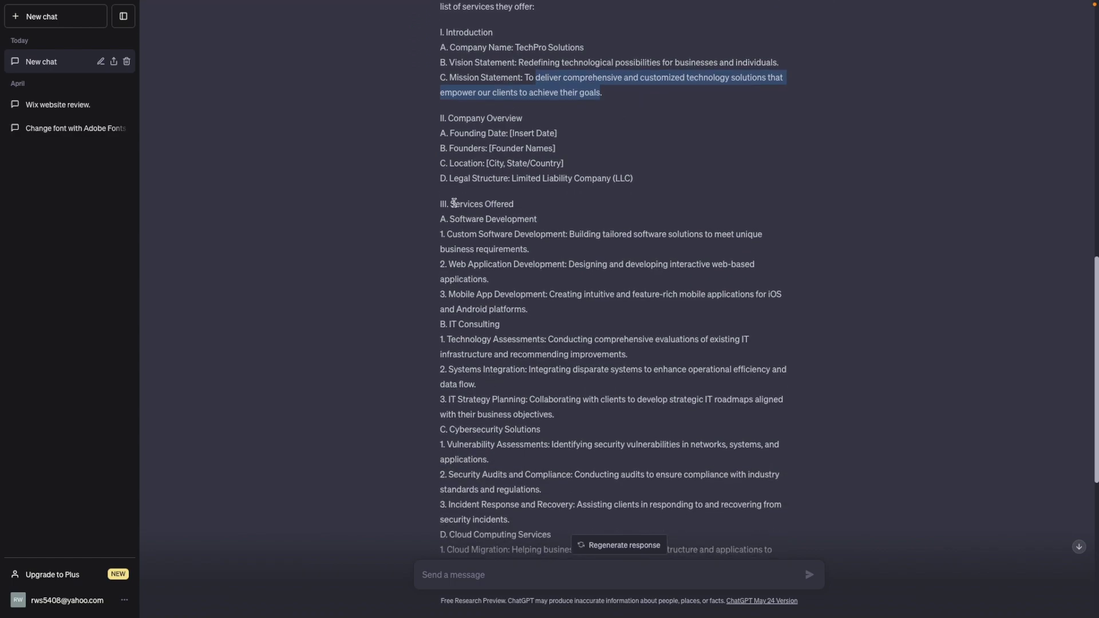
scroll(499, 208, down, 1)
scroll(487, 188, down, 3)
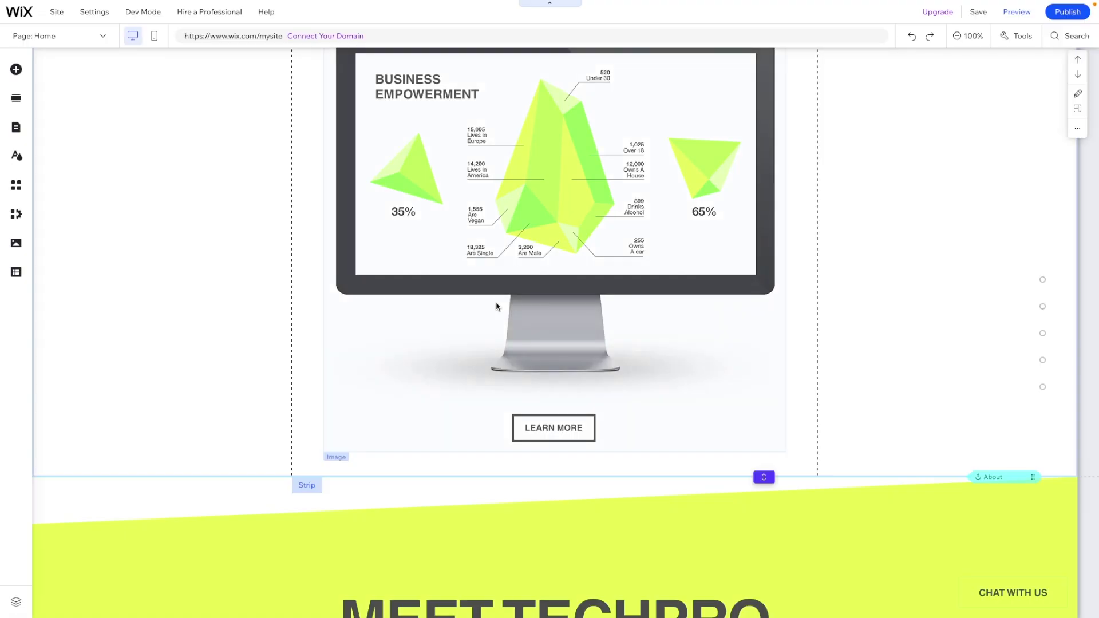
- Scroll back to the Our IT Services section with the 01 / Customized Solutions heading
scroll(750, 166, up, 10)
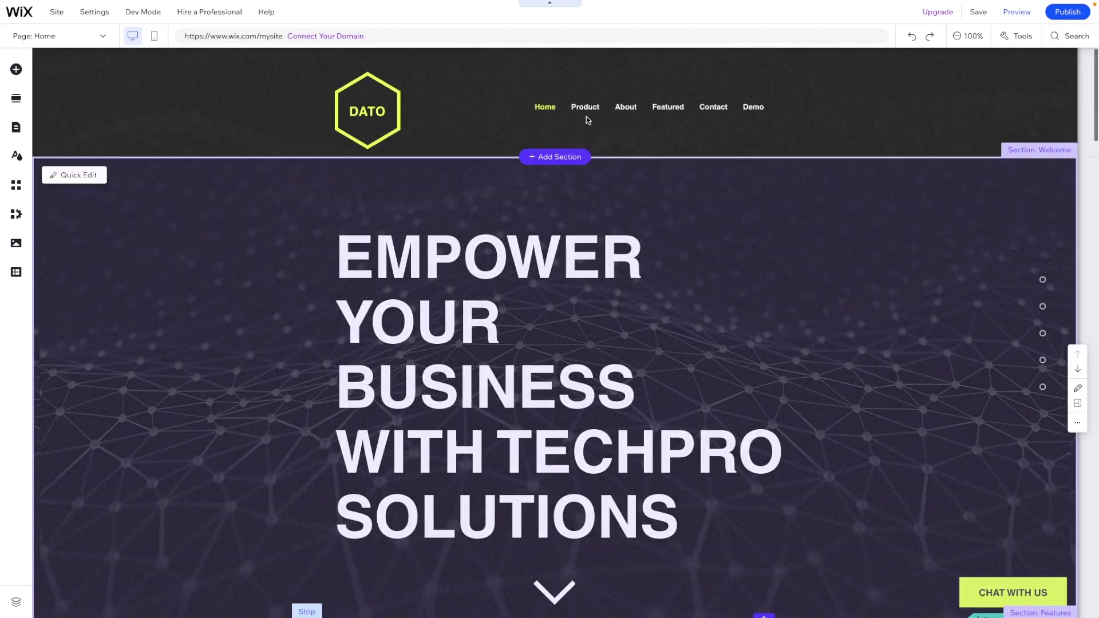
scroll(896, 210, down, 7)
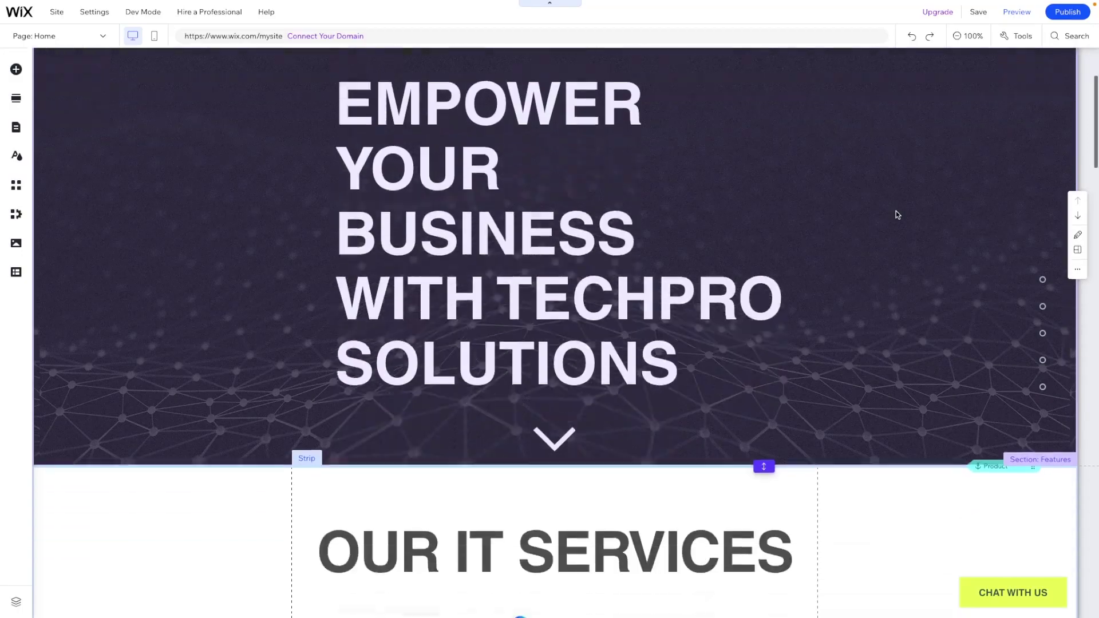
scroll(897, 214, down, 6)
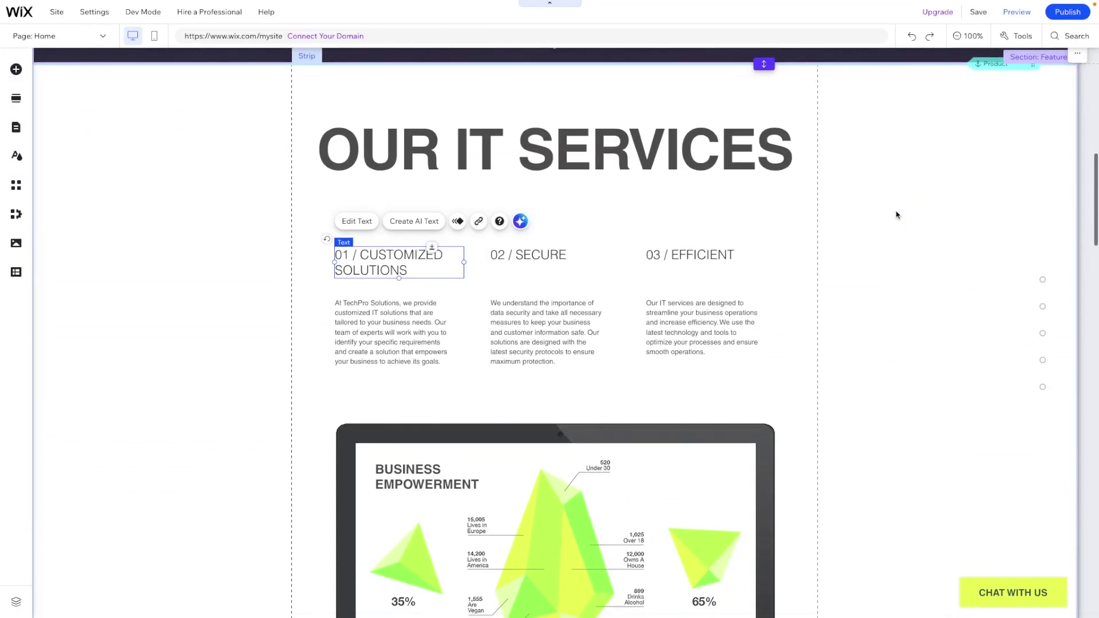
scroll(896, 215, down, 3)
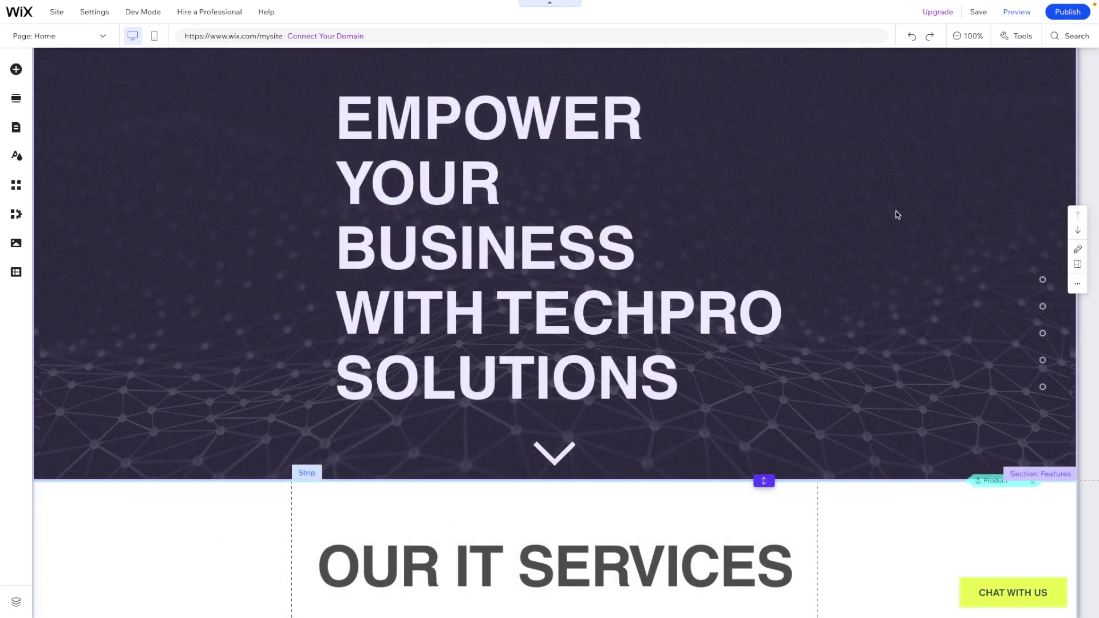
scroll(897, 215, up, 3)
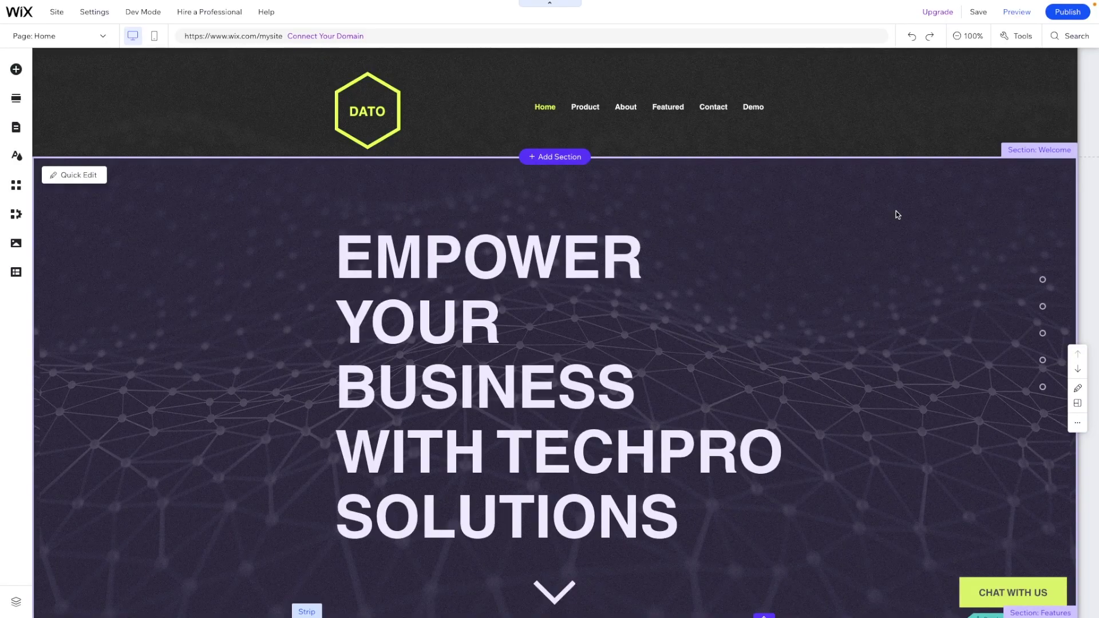
scroll(896, 215, down, 9)
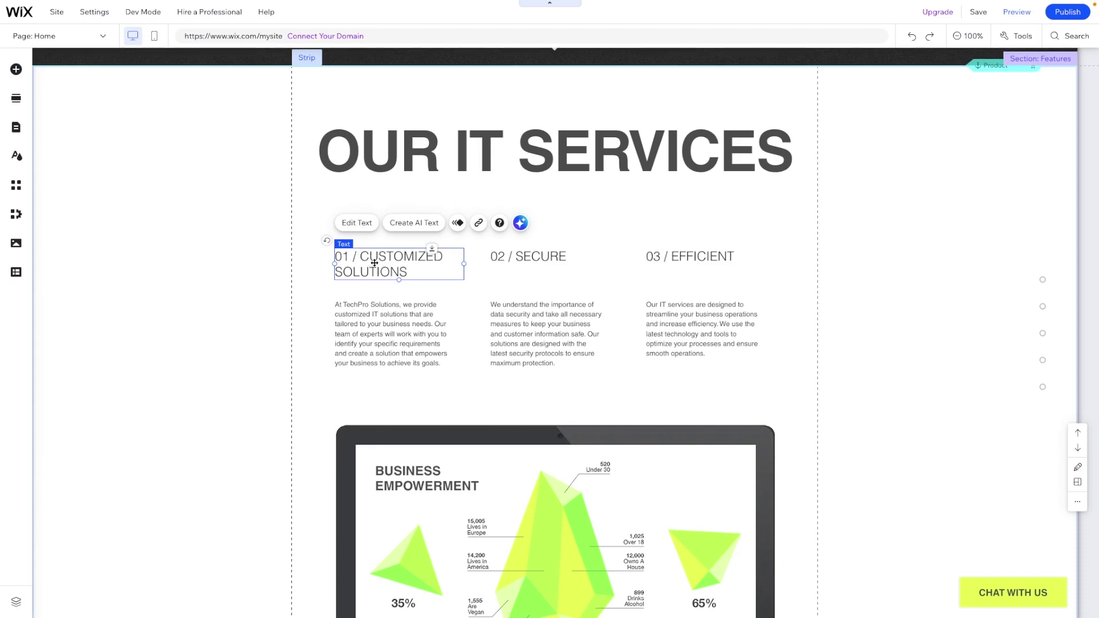
click(414, 225)
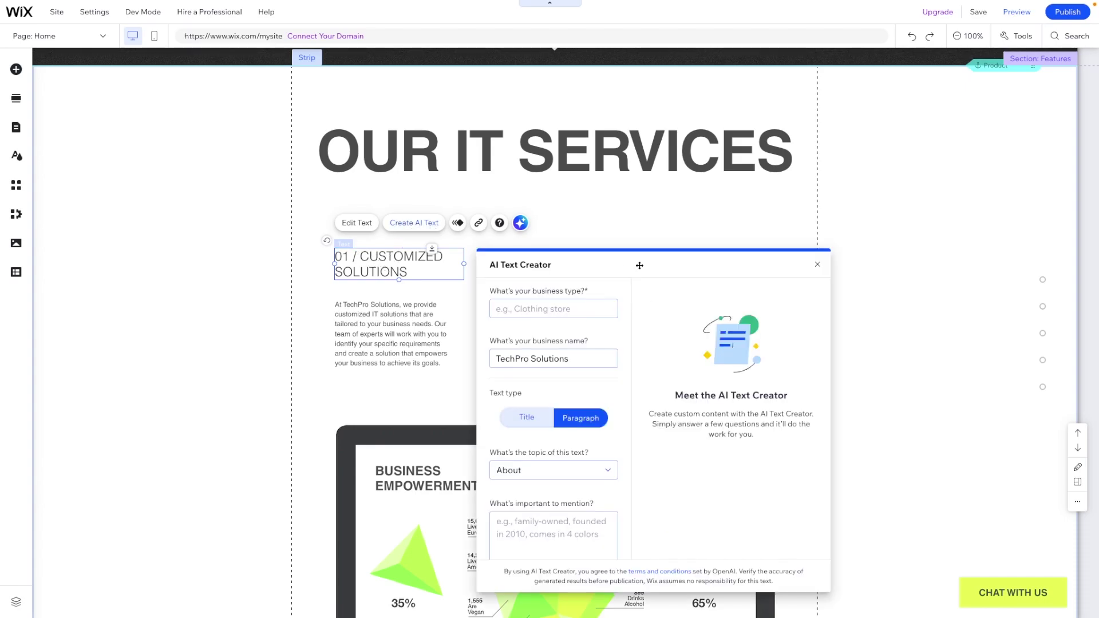
scroll(544, 354, down, 2)
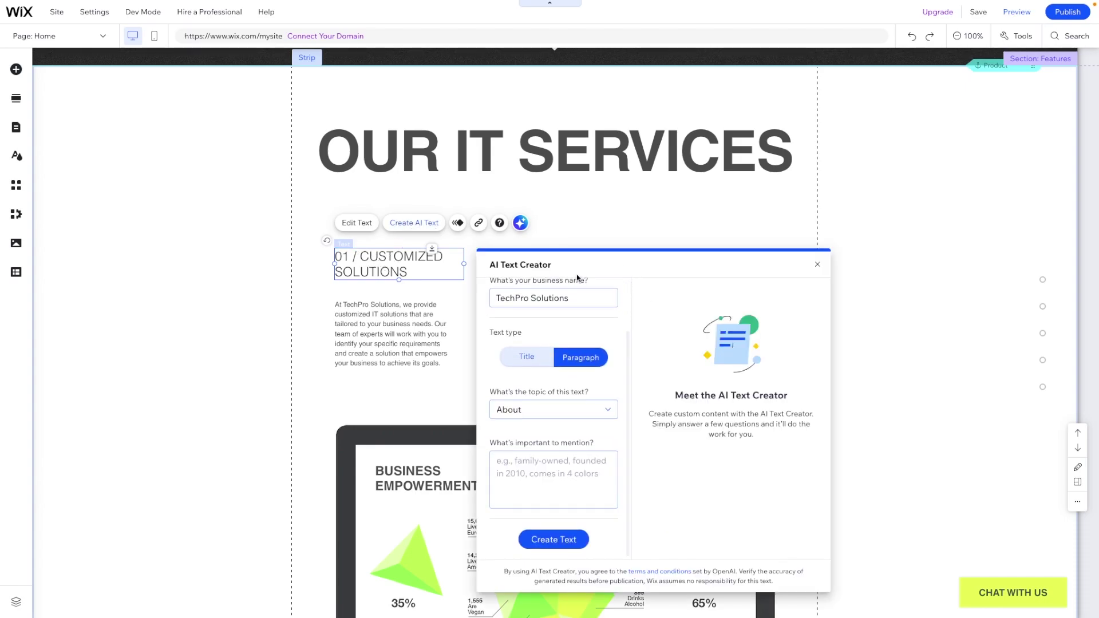
scroll(549, 387, up, 2)
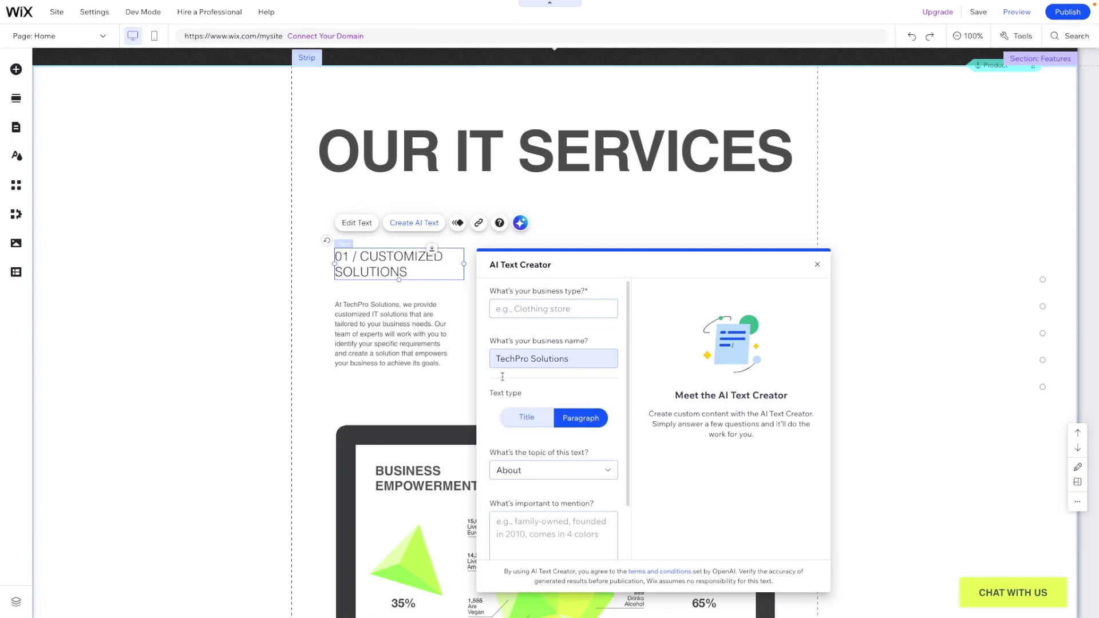
scroll(566, 355, down, 2)
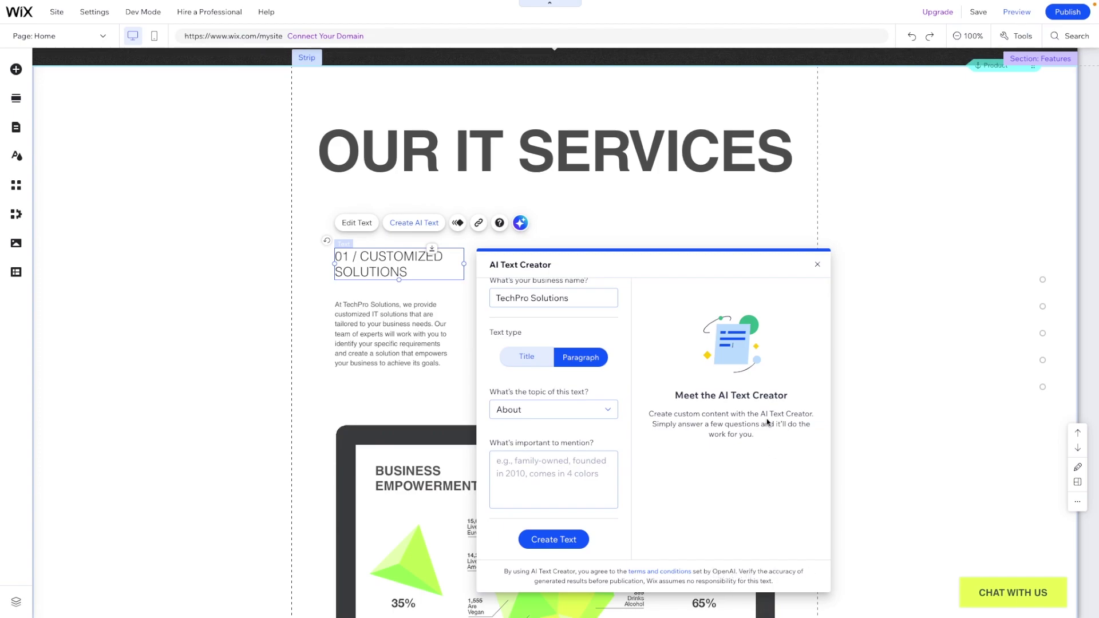
- Dismiss the AI Text Creator dialog with its X, generating no new text
click(818, 264)
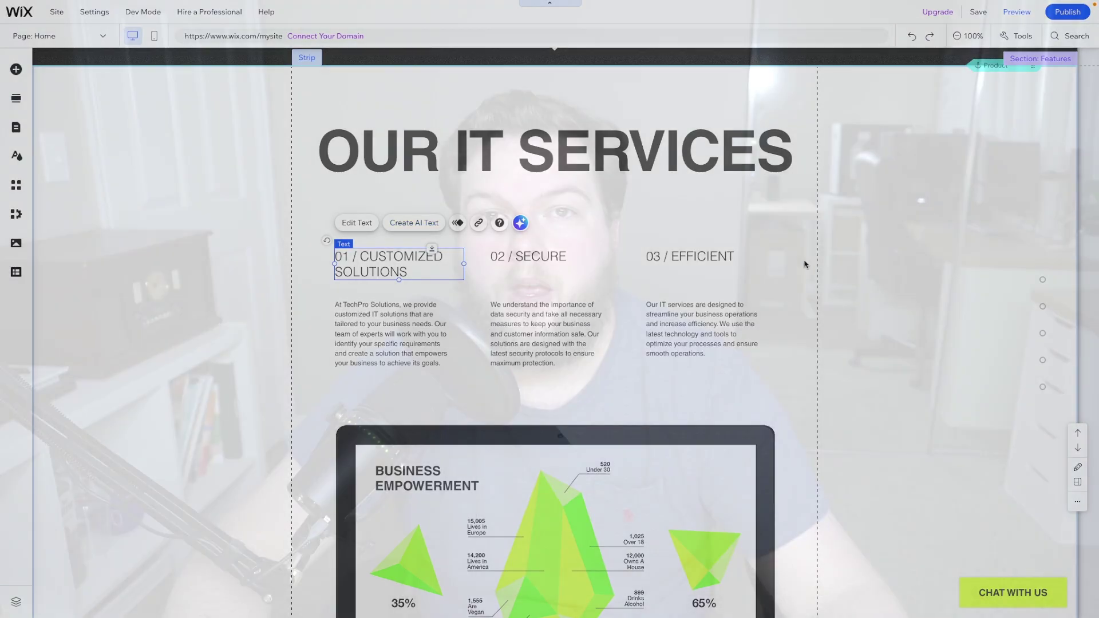